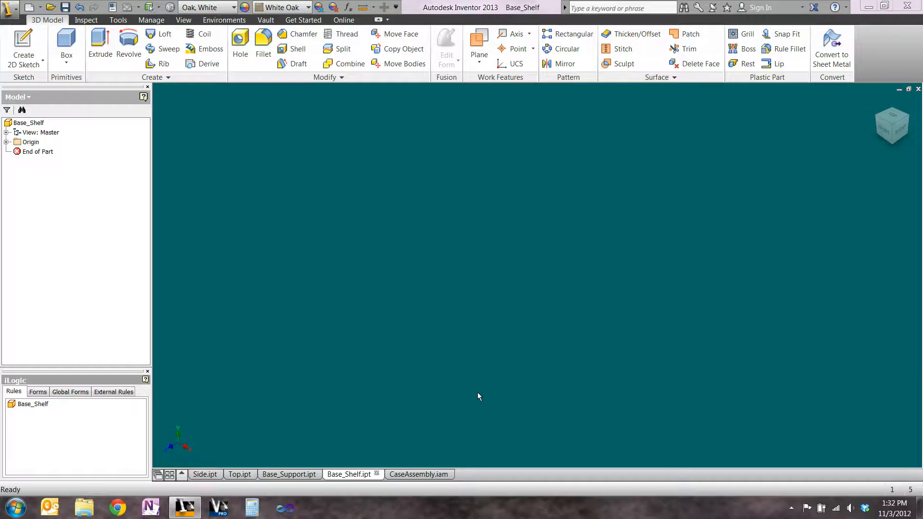
Switch to the Side part and review its user parameters
mouse_move(192, 480)
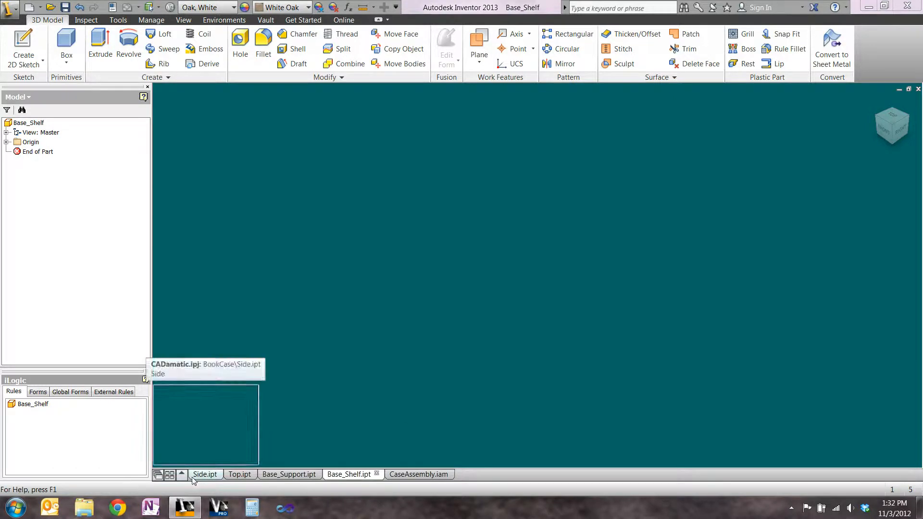
mouse_move(280, 479)
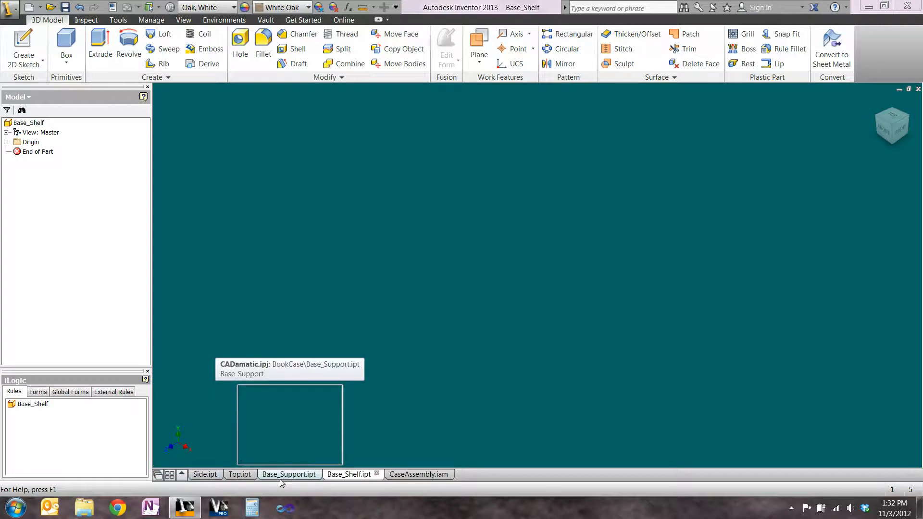
mouse_move(343, 478)
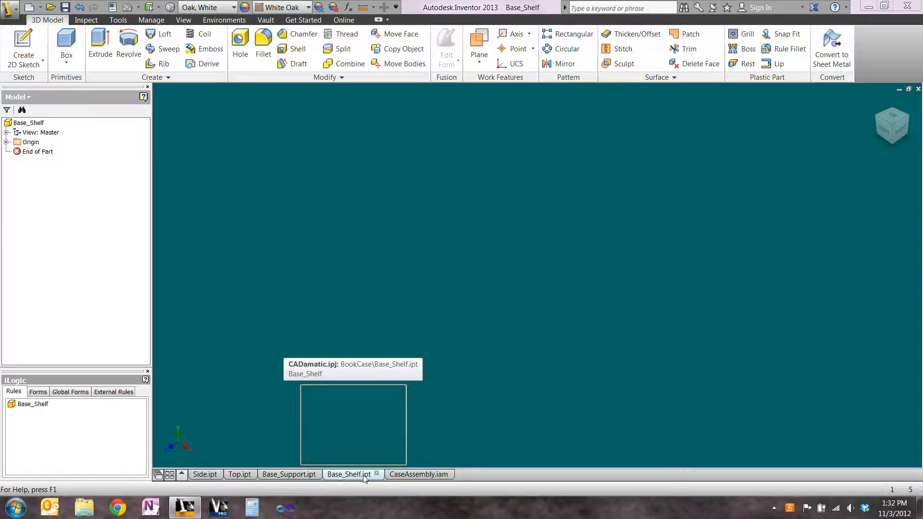
mouse_move(415, 476)
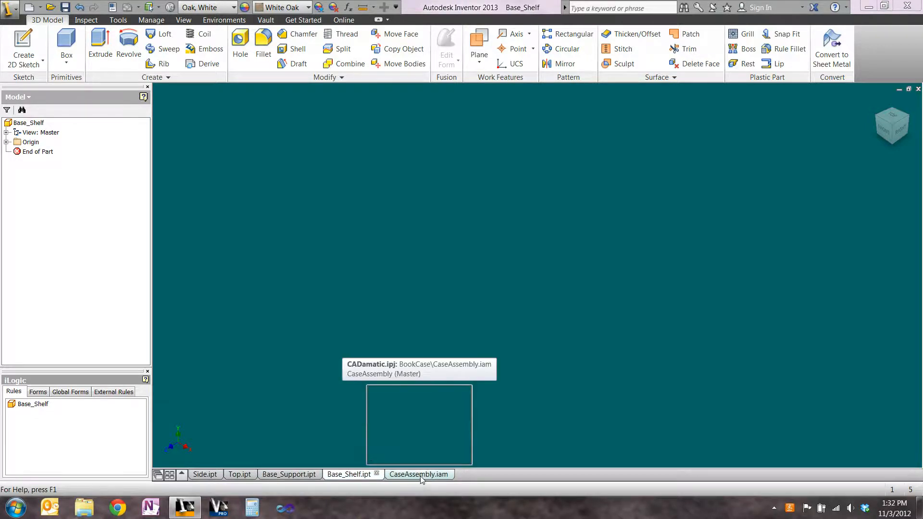
left_click(205, 475)
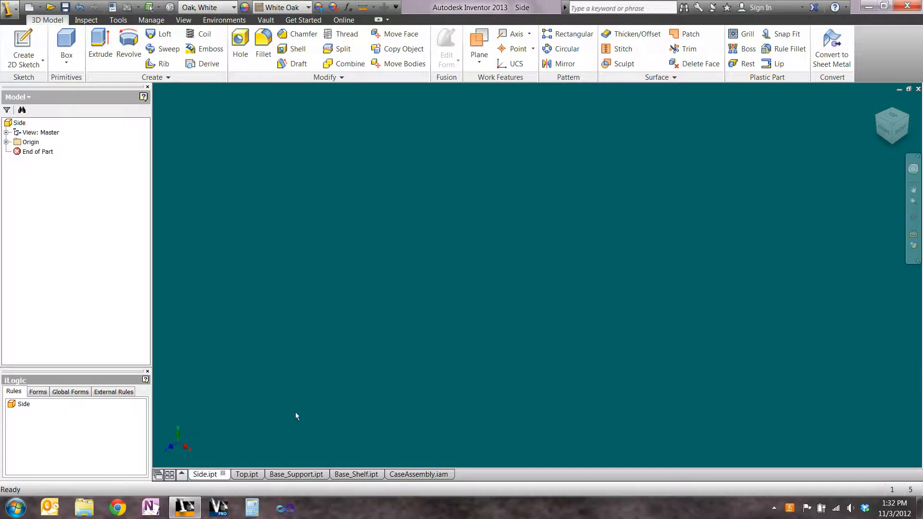
left_click(348, 7)
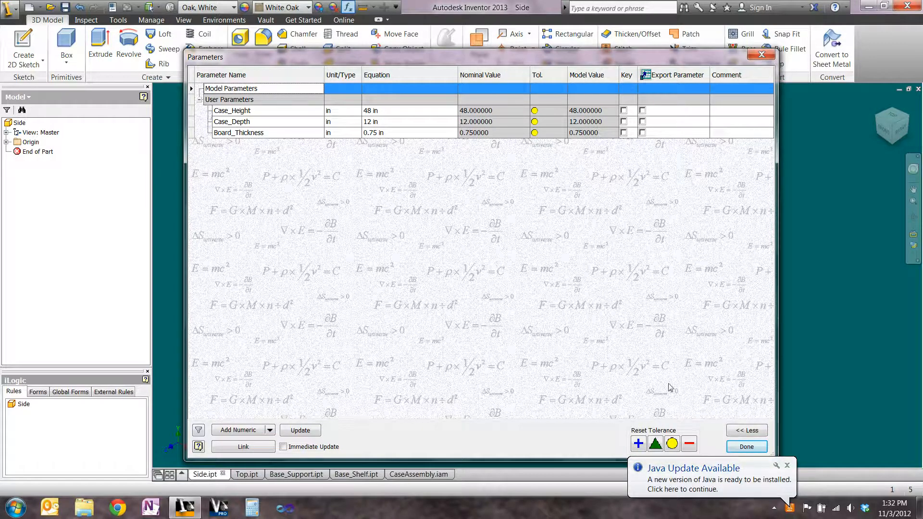
left_click(745, 446)
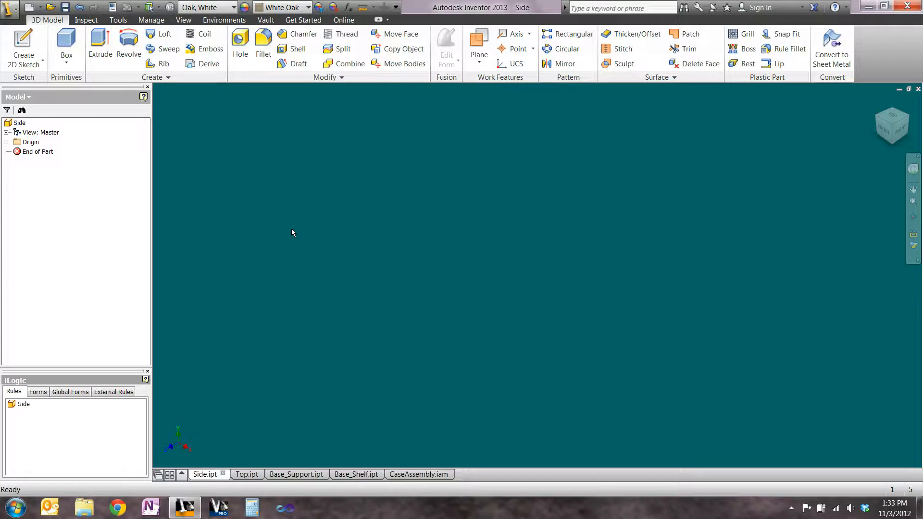
Sketch a rectangle about 1.48 in tall on the vertical YZ origin plane, just beside and above the origin
left_click(23, 43)
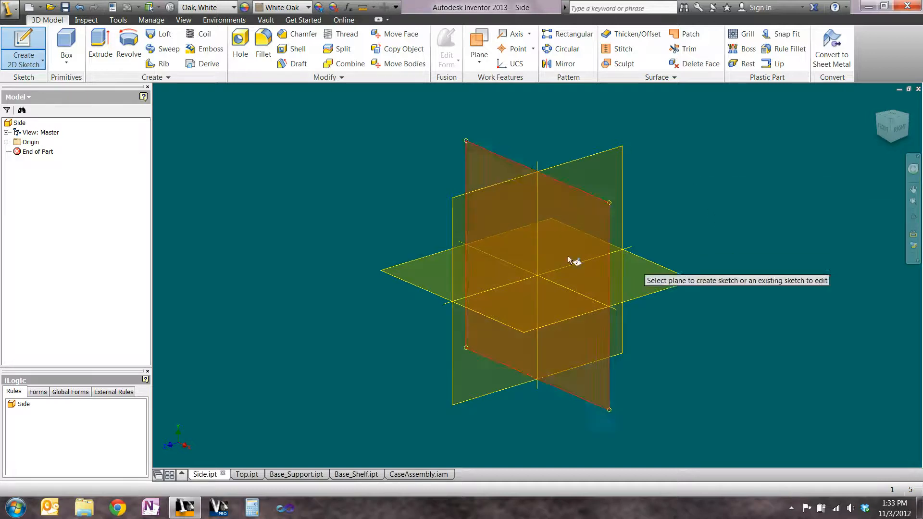
left_click(481, 192)
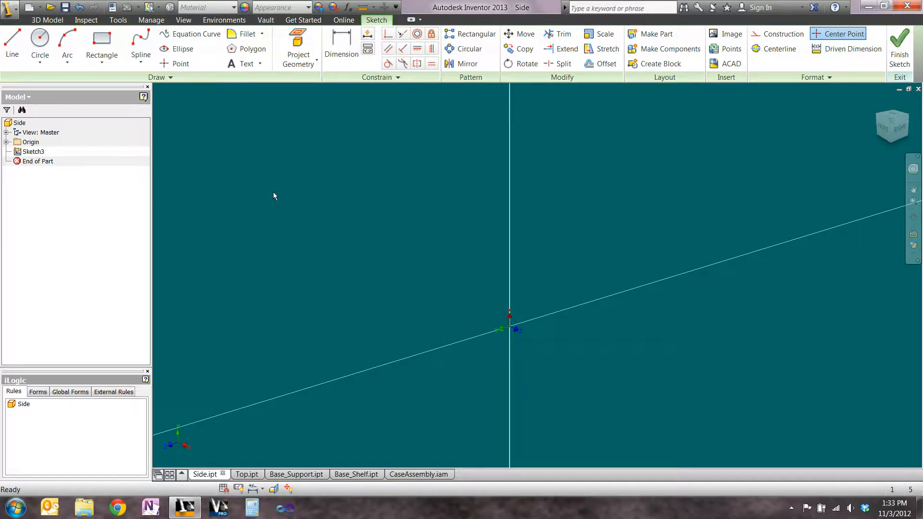
left_click(102, 43)
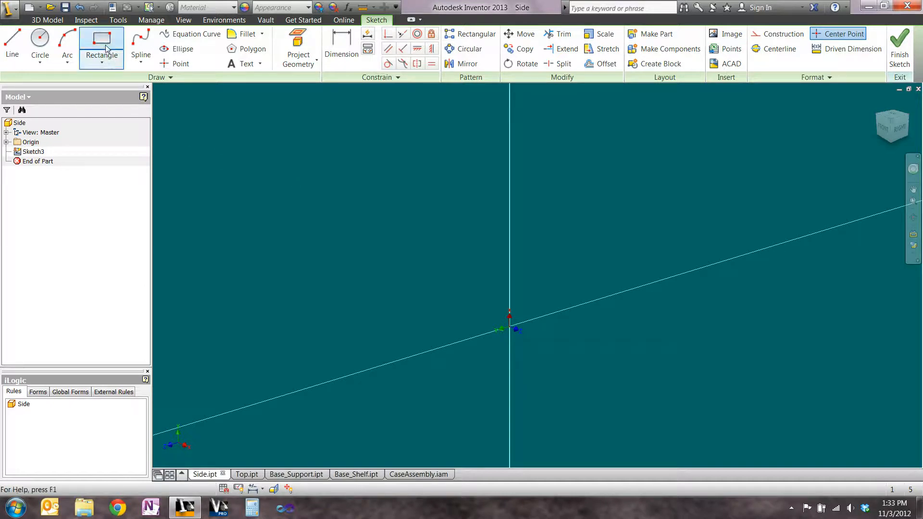
left_click(497, 318)
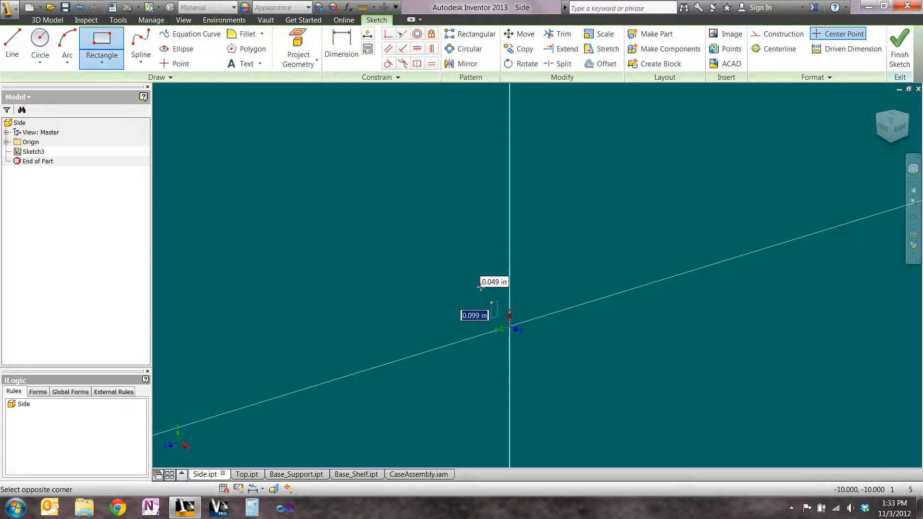
left_click(377, 124)
right_click(413, 172)
left_click(447, 179)
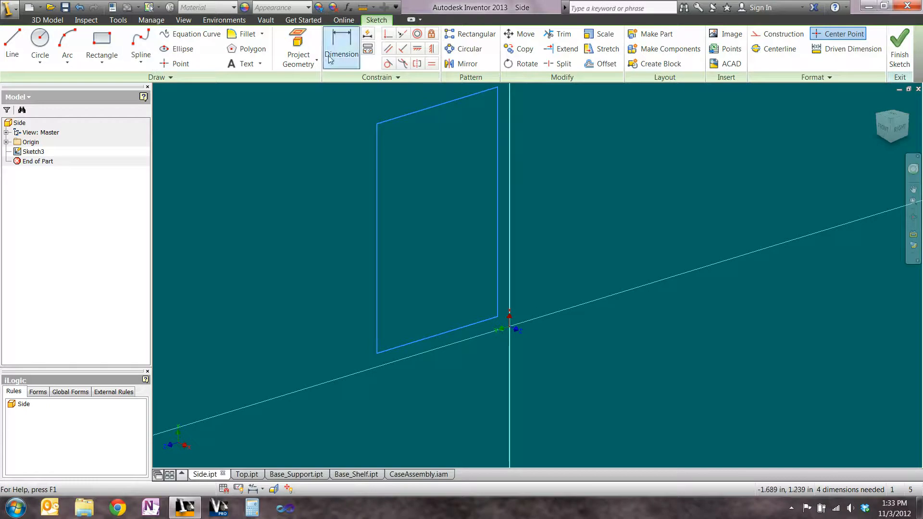
Constrain the rectangle's lower rear corner coincident with the origin
left_click(388, 33)
left_click(498, 318)
left_click(510, 325)
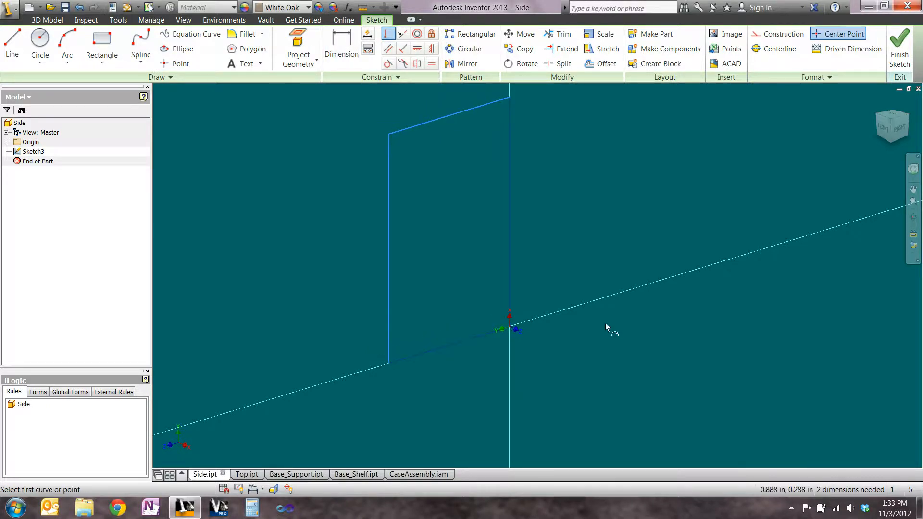
right_click(578, 252)
left_click(610, 252)
Dimension the rectangle's vertical edge with the Case_Height parameter
key("d")
left_click(512, 223)
left_click(536, 215)
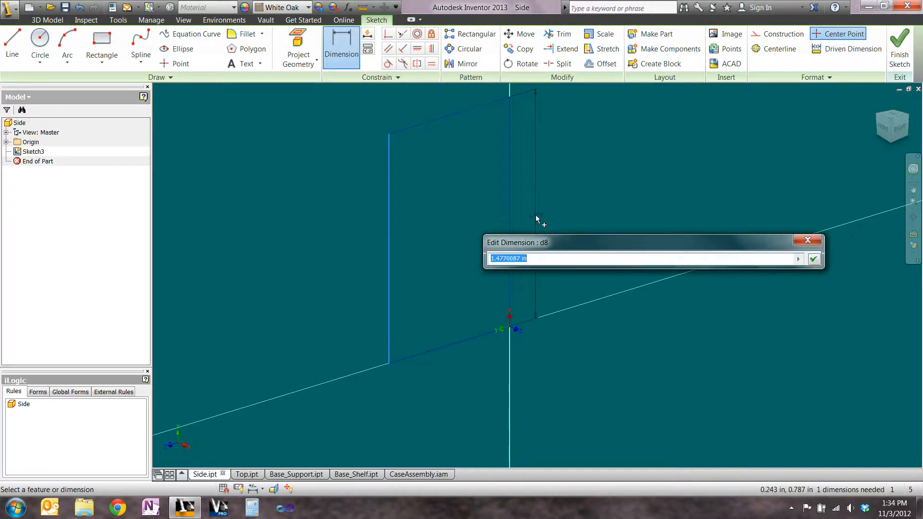
type("Case_Height")
key("Return")
scroll(569, 257, "down", 5)
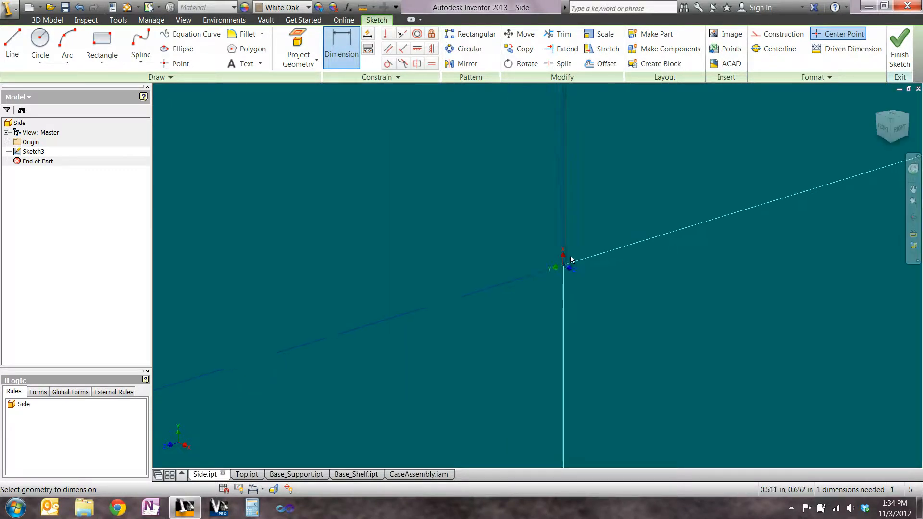
Dimension the rectangle's lower edge with the Case_Depth parameter and finish the sketch
left_click(533, 277)
left_click(531, 287)
type("CAse")
key("BackSpace")
key("BackSpace")
key("BackSpace")
type("ase")
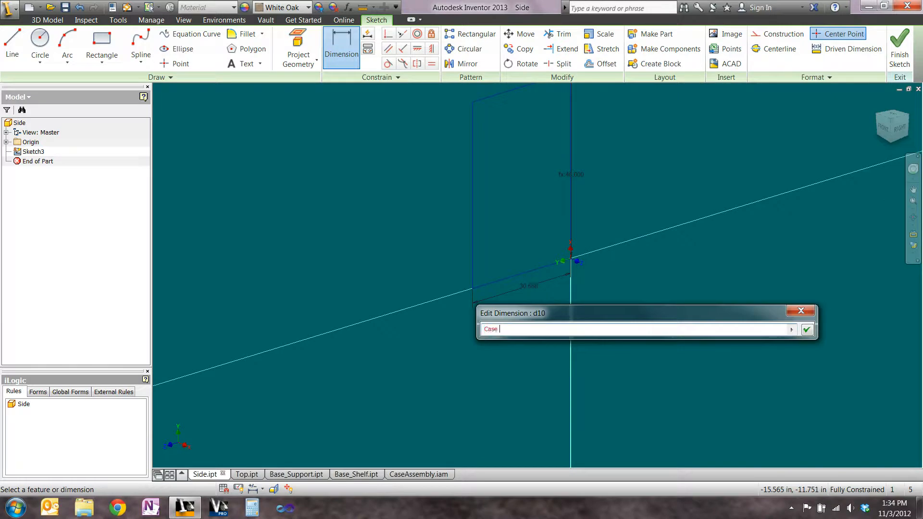
type("_Depth")
key("Return")
scroll(528, 332, "up", 4)
scroll(534, 308, "down", 5)
right_click(701, 199)
left_click(751, 198)
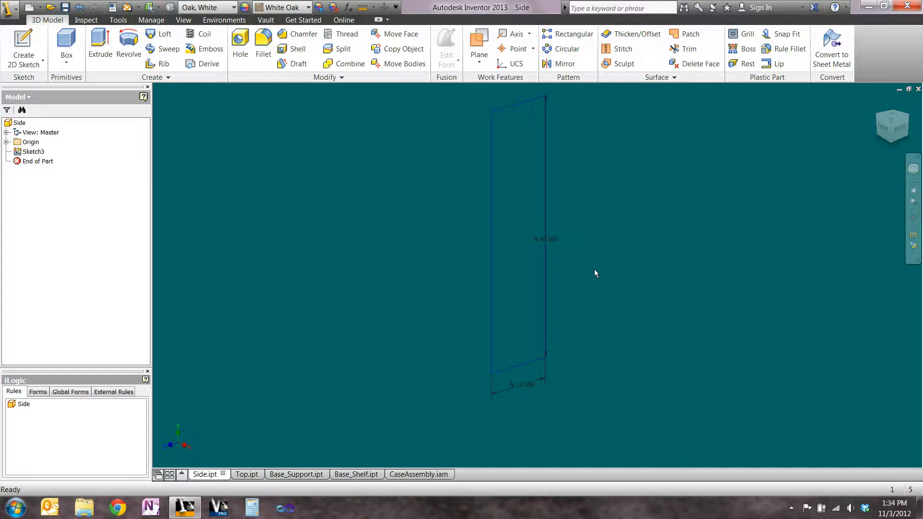
Extrude the side panel profile by the Board_Thickness parameter in Direction 1
key("e")
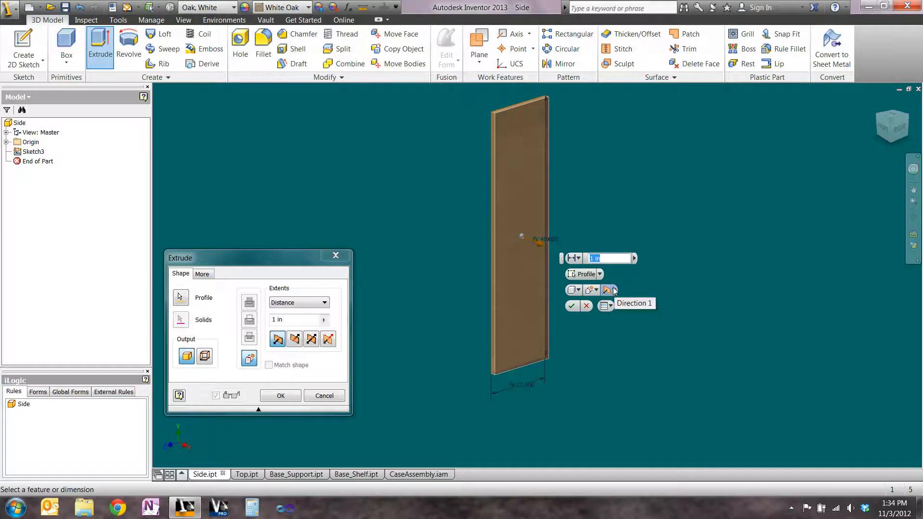
type("Board_Thickness")
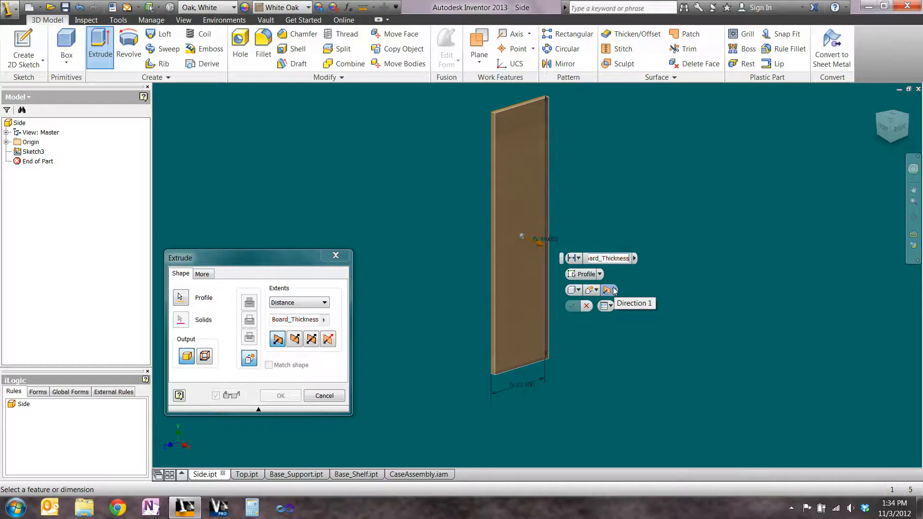
key("Return")
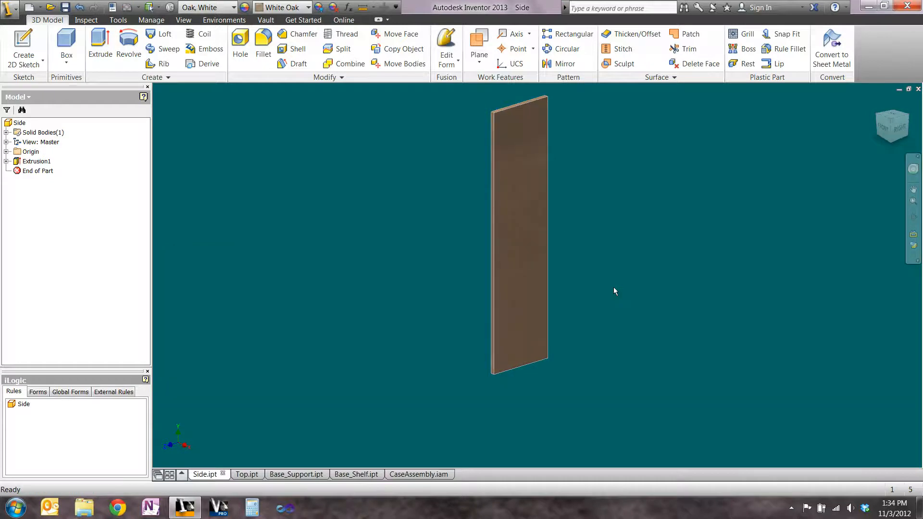
scroll(581, 324, "up", 3)
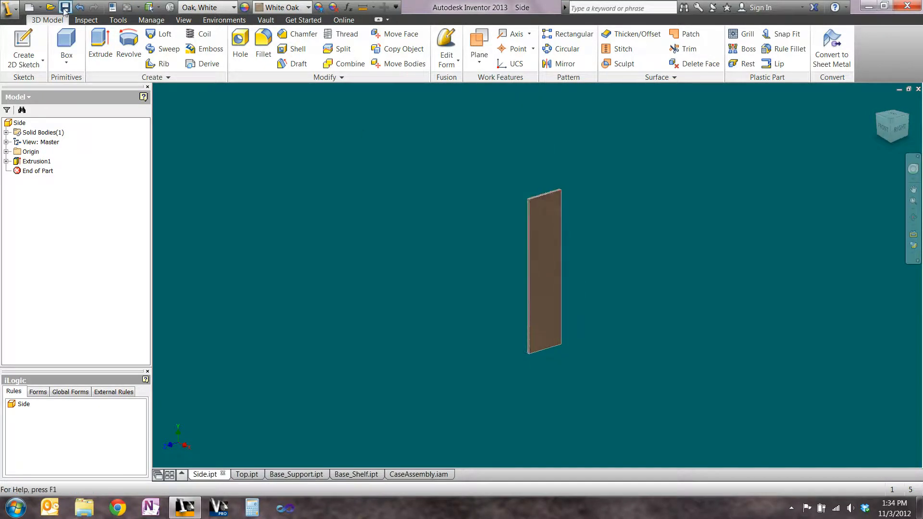
In the Top part, sketch a rectangle about 1.83 in long on the horizontal origin plane, in front of the origin
left_click(246, 474)
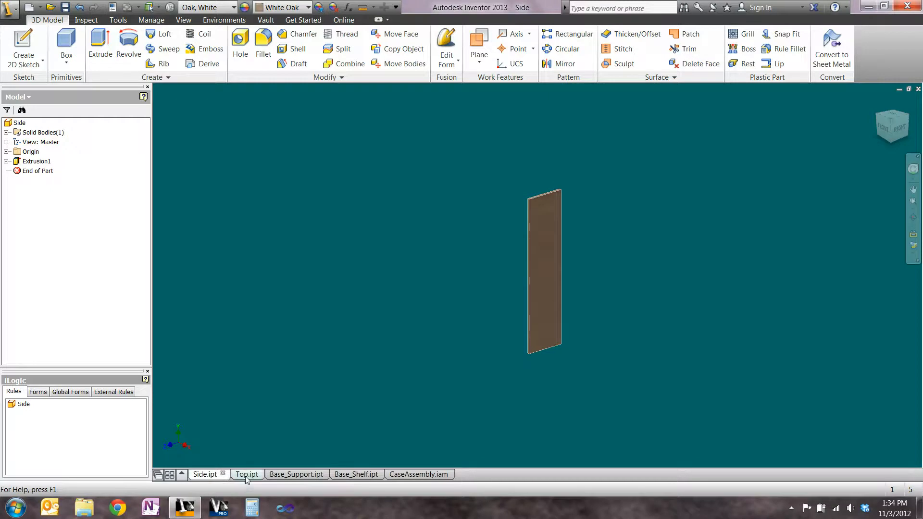
left_click(23, 49)
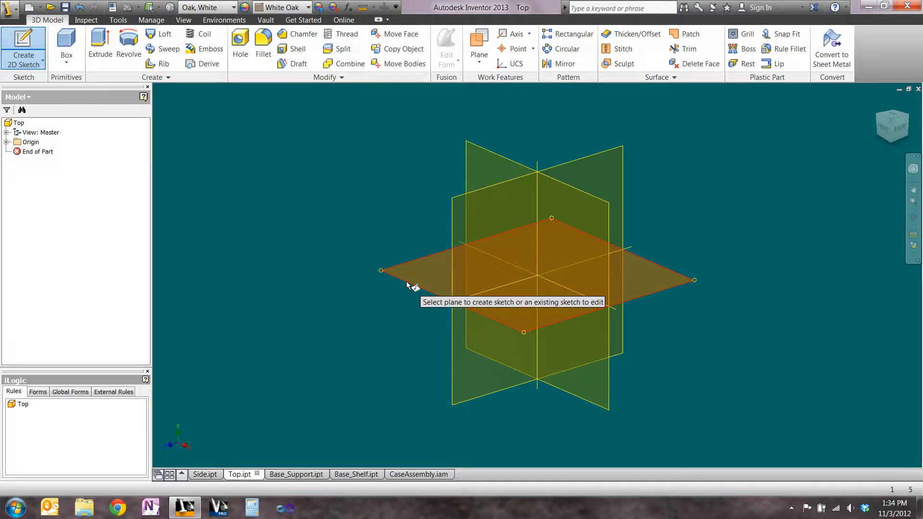
left_click(407, 285)
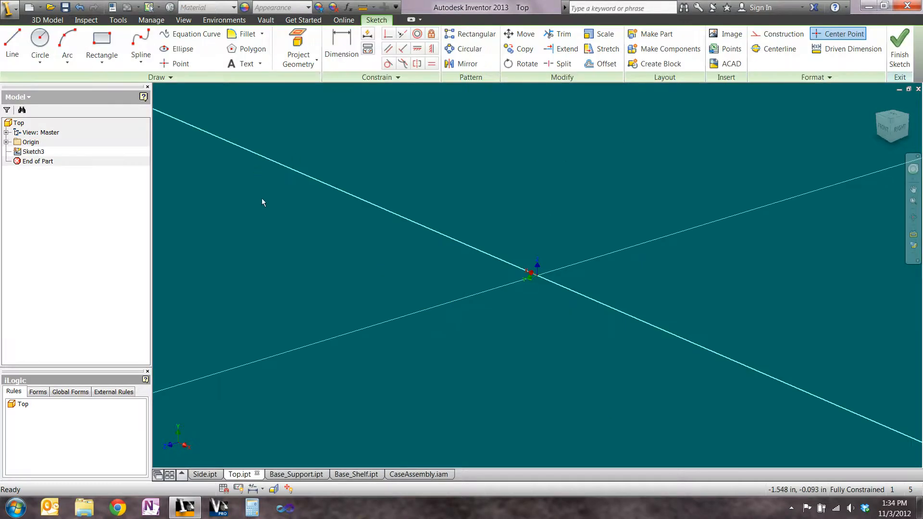
left_click(101, 46)
left_click(205, 230)
left_click(631, 346)
right_click_drag(532, 196, 568, 204)
left_click(568, 201)
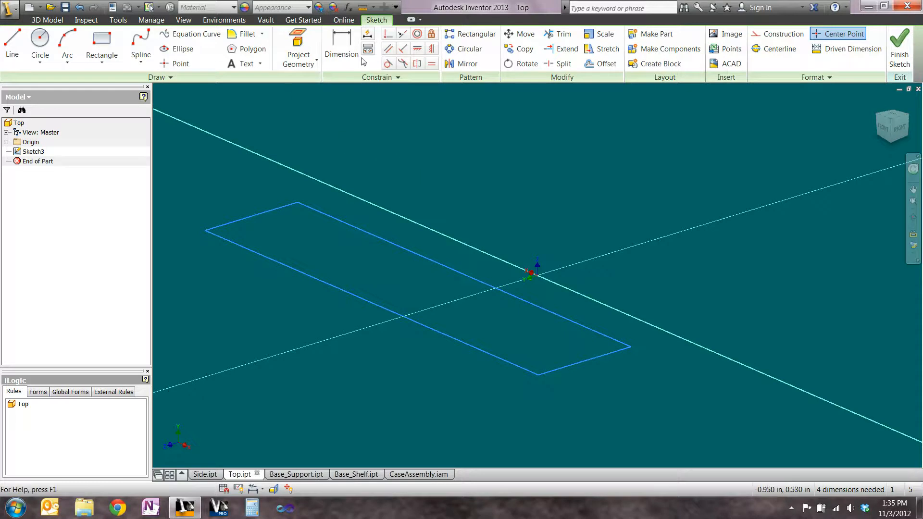
Constrain the midpoint of the rectangle's rear long edge coincident with the origin
left_click(388, 34)
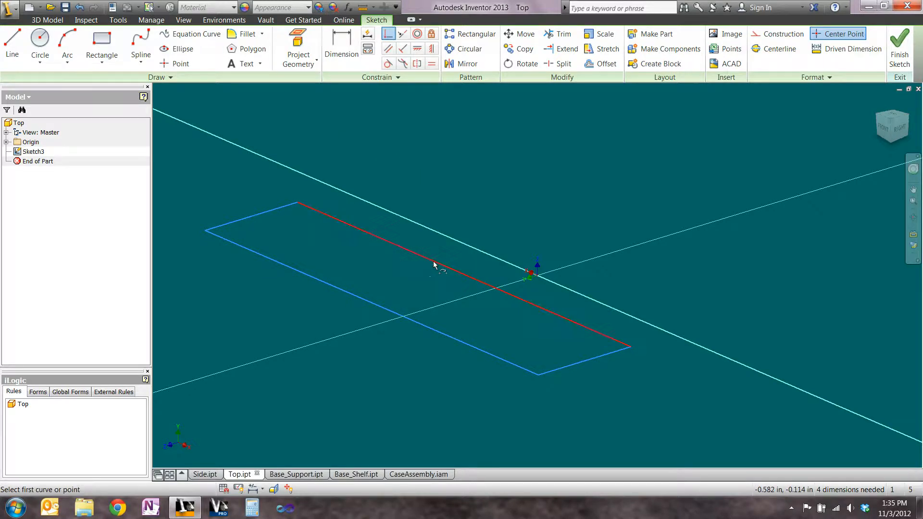
left_click(464, 275)
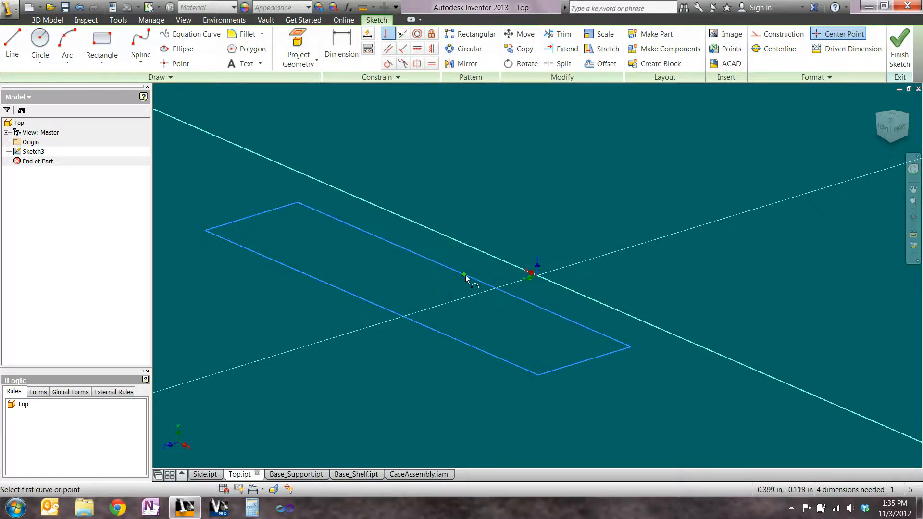
left_click(538, 280)
right_click(543, 202)
left_click(586, 191)
Dimension the rectangle's rear long edge with the Case_Width parameter
key("d")
left_click(458, 242)
left_click(495, 233)
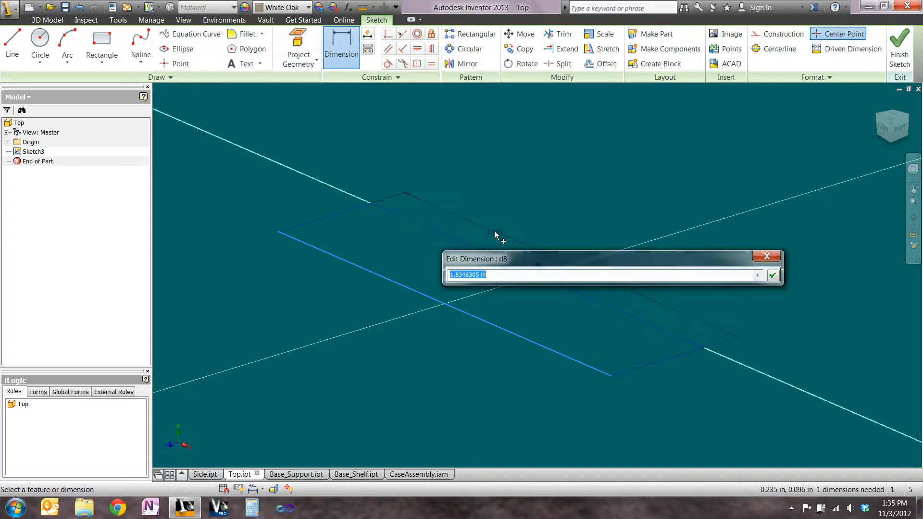
type("Case_Width")
key("Return")
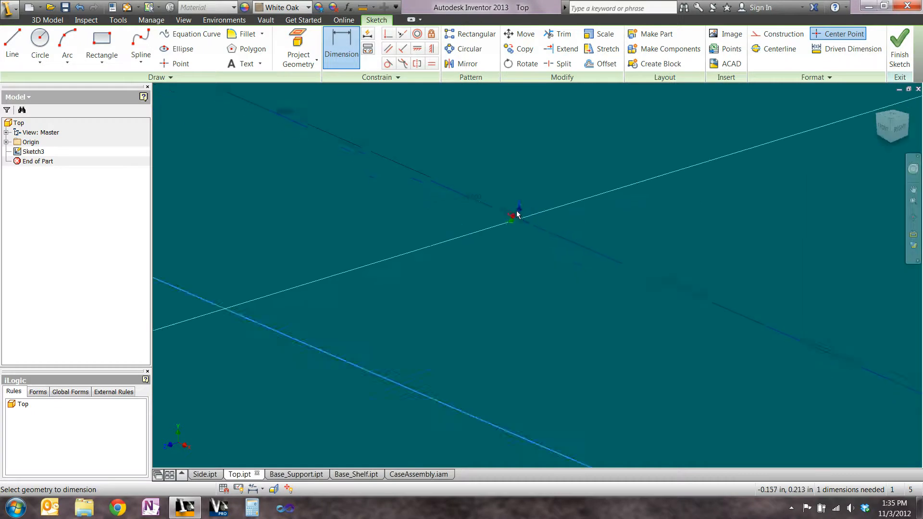
Dimension the rectangle's short edge with the Case_Depth parameter and finish the sketch
left_click(606, 282)
left_click(613, 287)
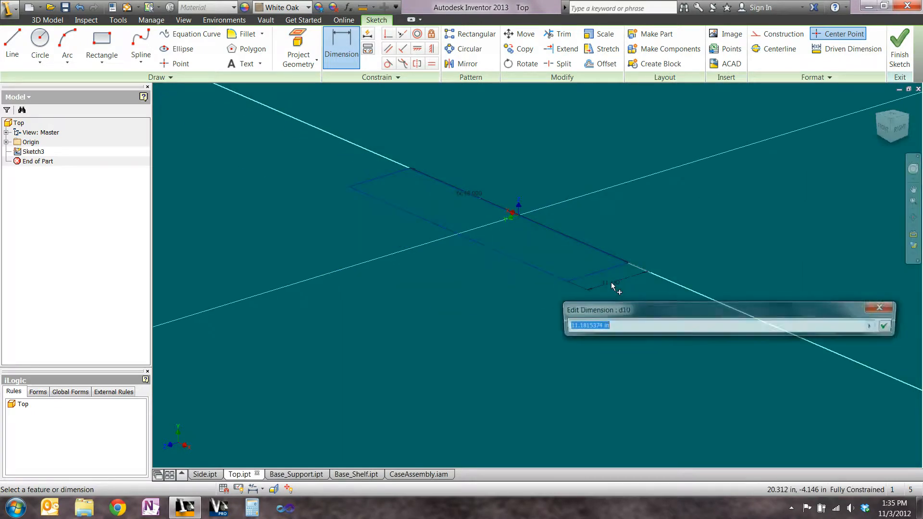
type("Dep")
key("BackSpace")
key("BackSpace")
key("BackSpace")
type("Case_Depth")
key("Return")
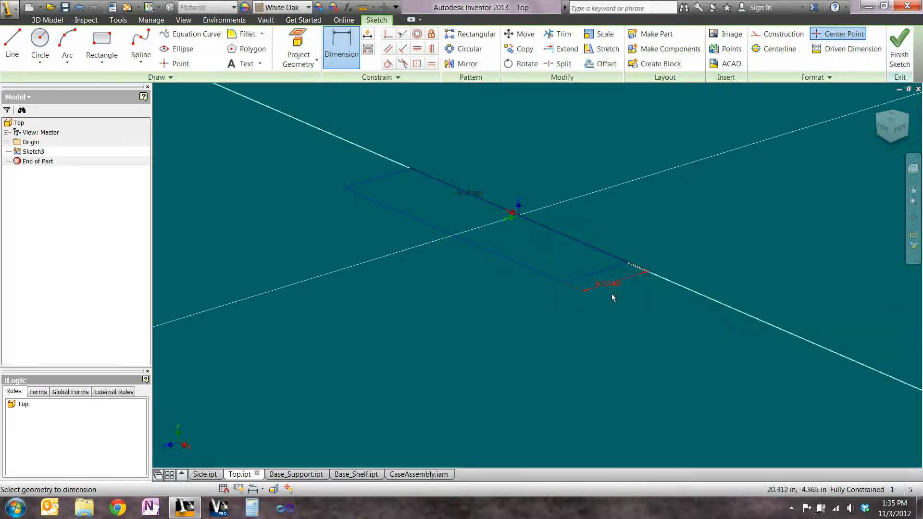
left_click(899, 53)
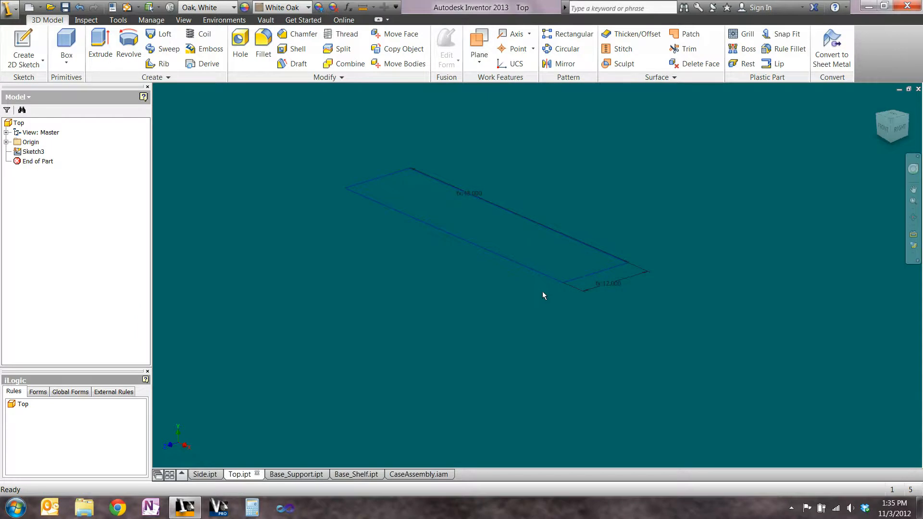
Extrude the Top rectangle downward by the Board_Thickness parameter and save the part
key("e")
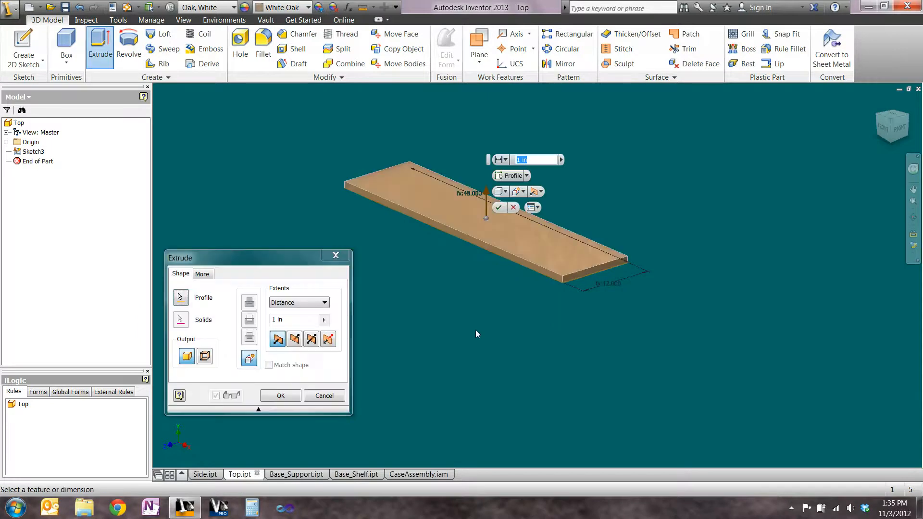
left_click(295, 339)
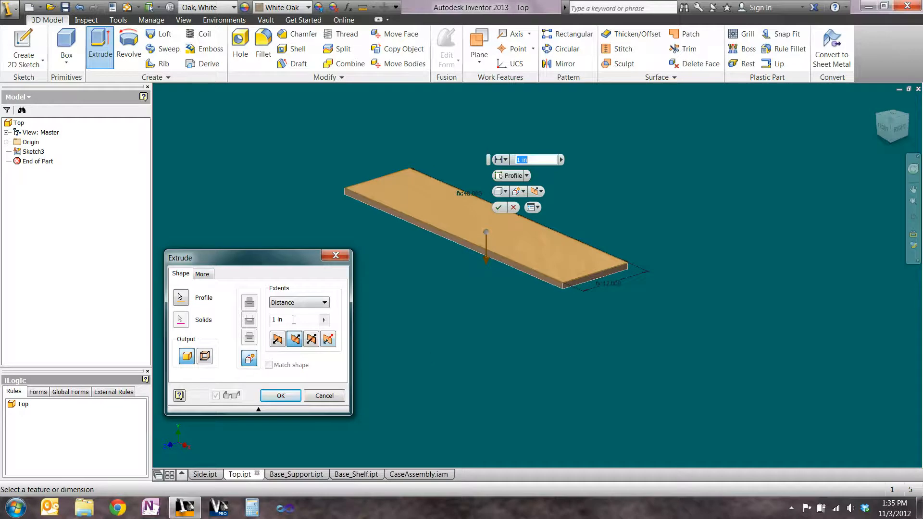
type("oa")
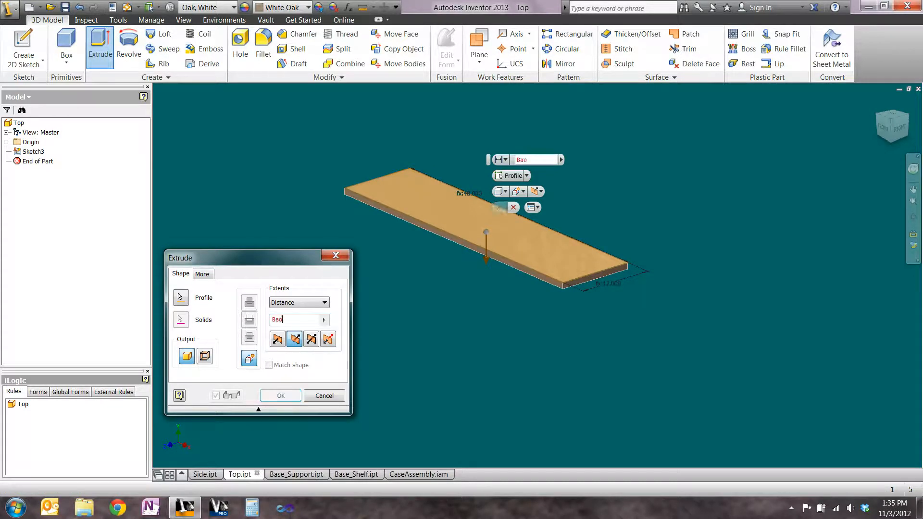
type("rd_Thickness")
key("Return")
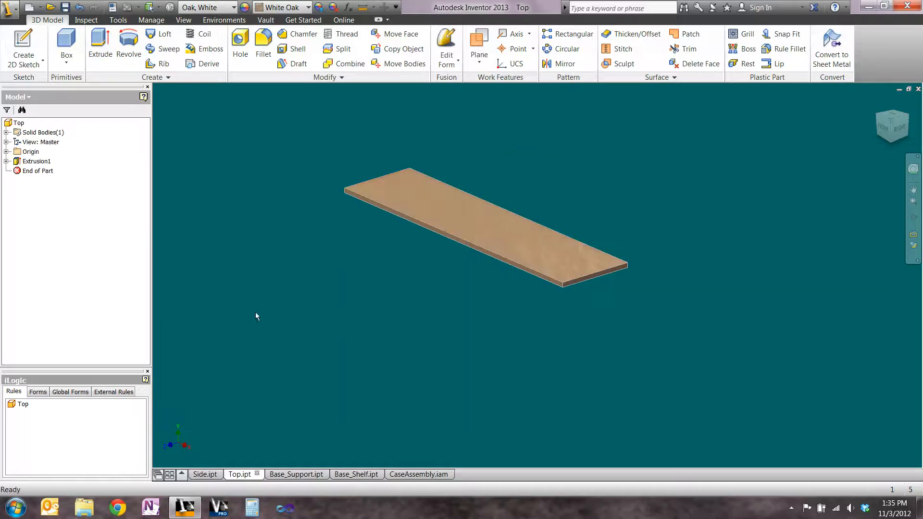
left_click(65, 7)
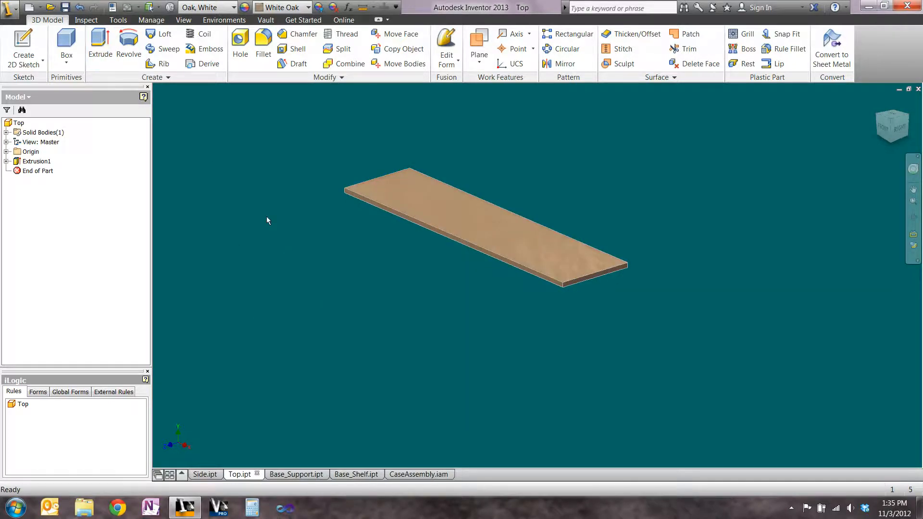
In the Base_Support part, sketch a rectangle about 1.67 in long on the XY origin plane, just above the origin
left_click(289, 474)
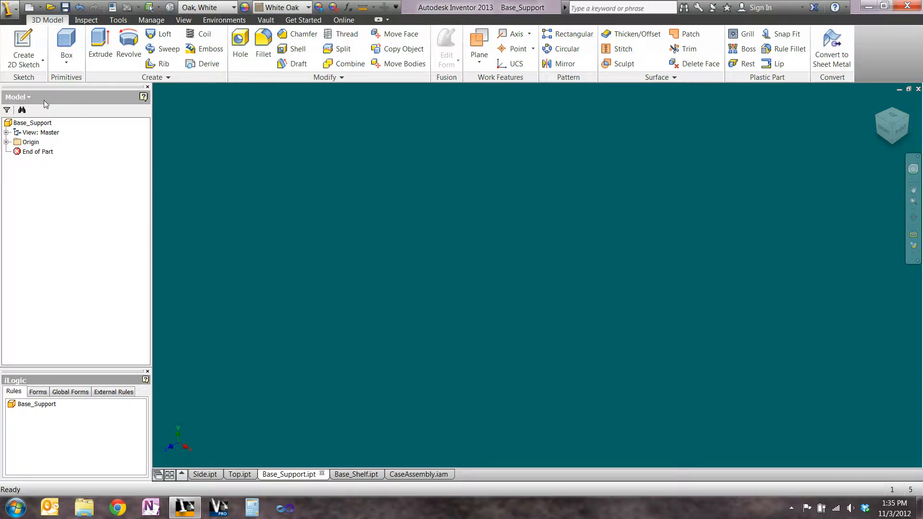
left_click(23, 42)
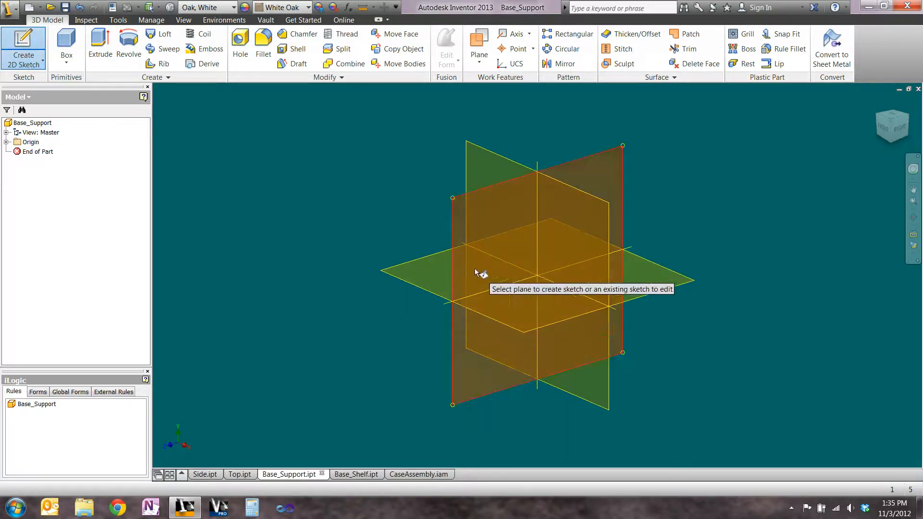
left_click(503, 156)
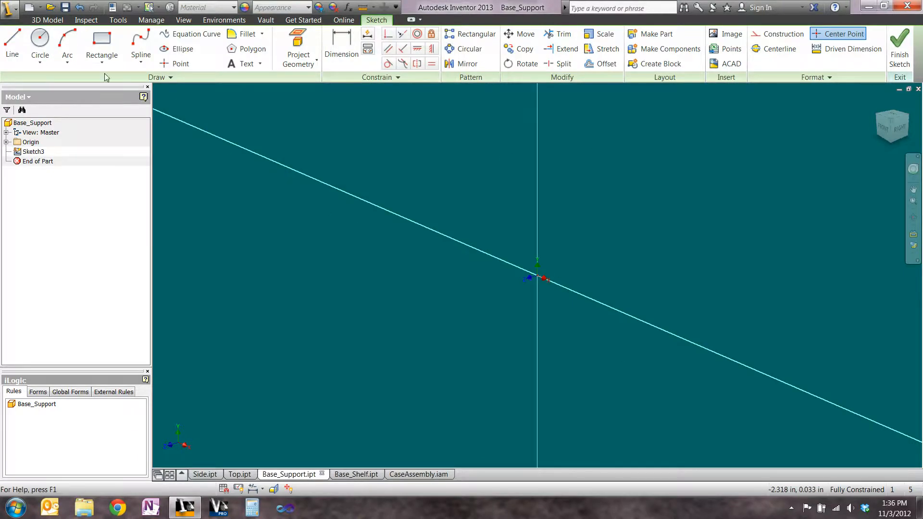
left_click(102, 41)
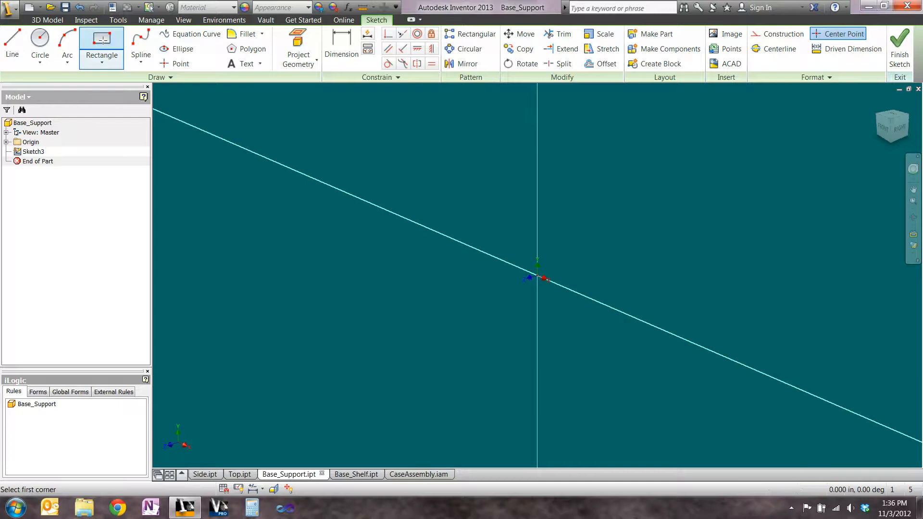
left_click(410, 205)
left_click(713, 303)
right_click(703, 202)
left_click(740, 203)
Constrain the midpoint of the rectangle's lower long edge coincident with the origin
left_click(387, 33)
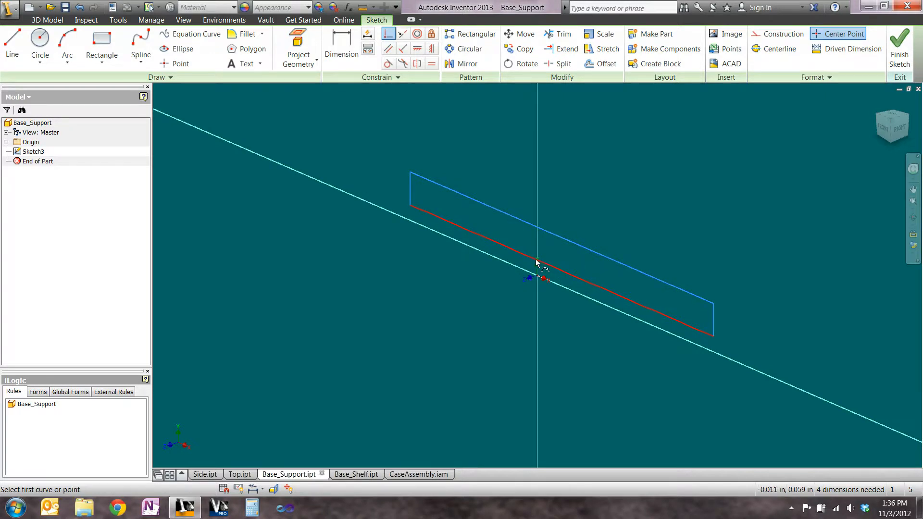
left_click(565, 272)
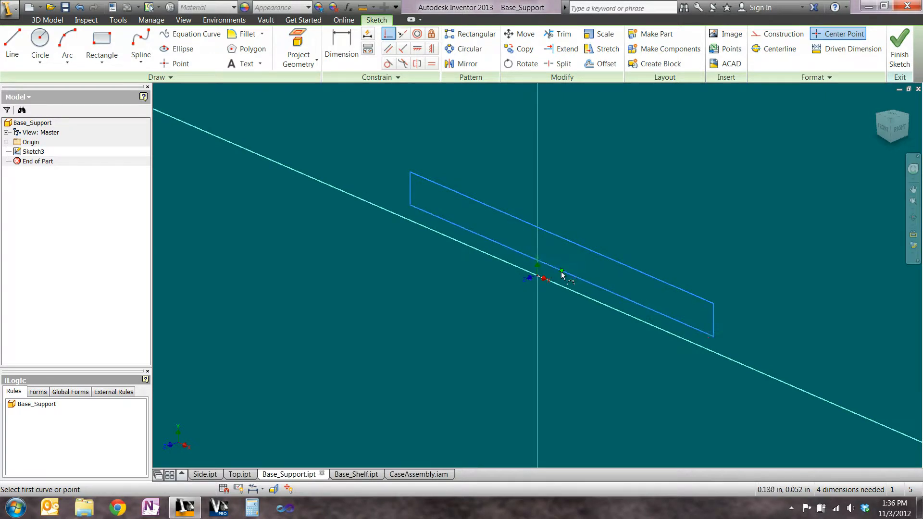
left_click(543, 277)
right_click(628, 220)
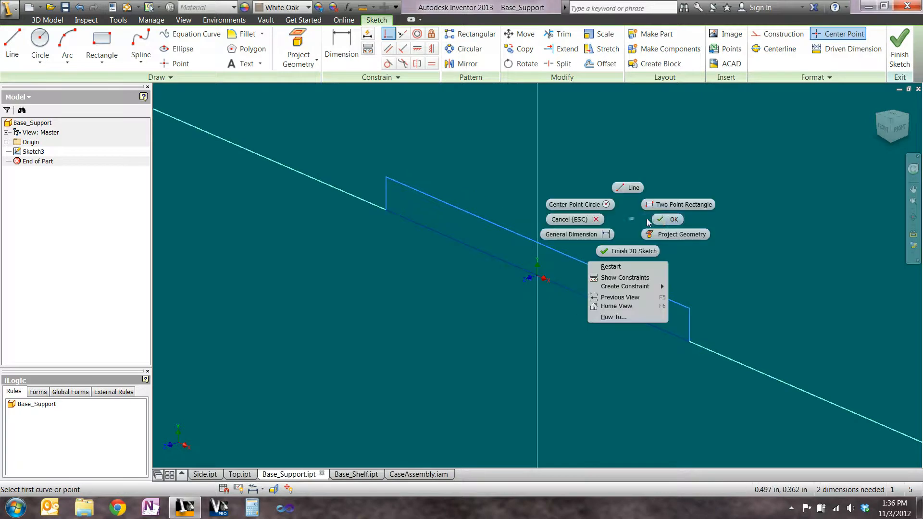
left_click(662, 219)
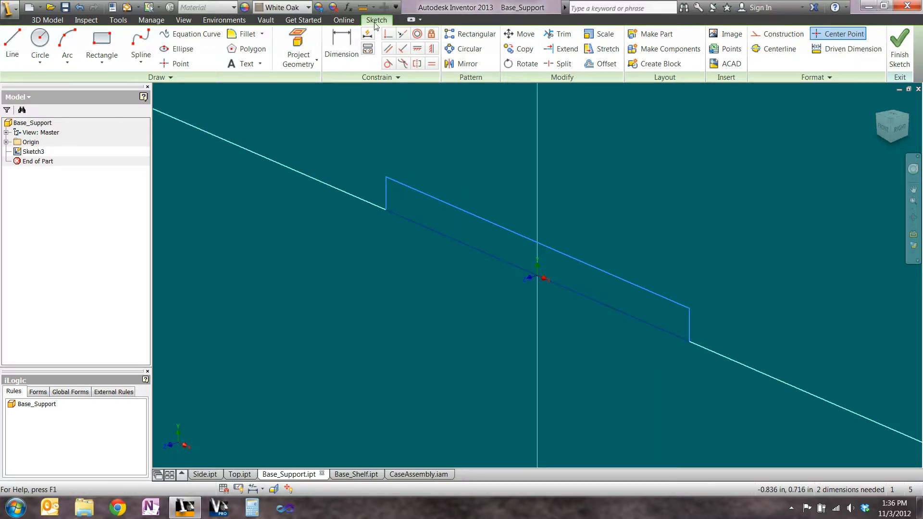
Set the Base_Length user parameter to 46 in
left_click(347, 7)
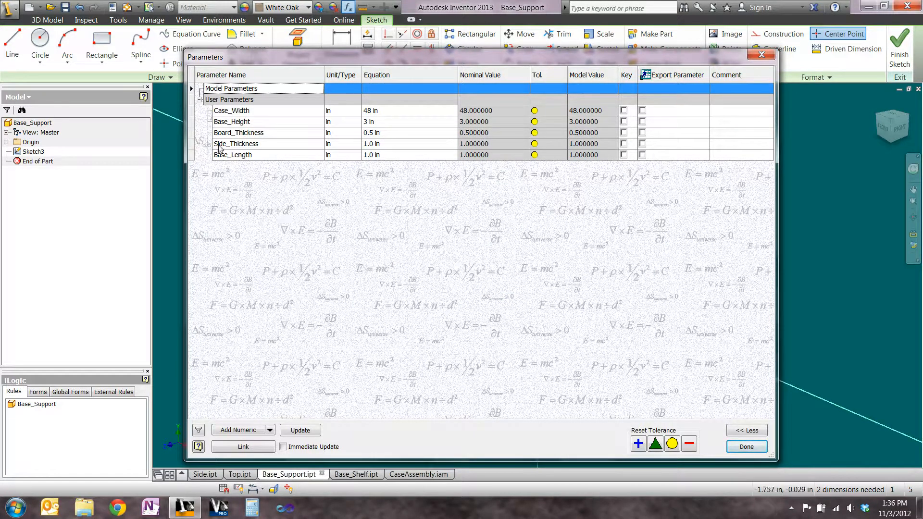
left_click(385, 154)
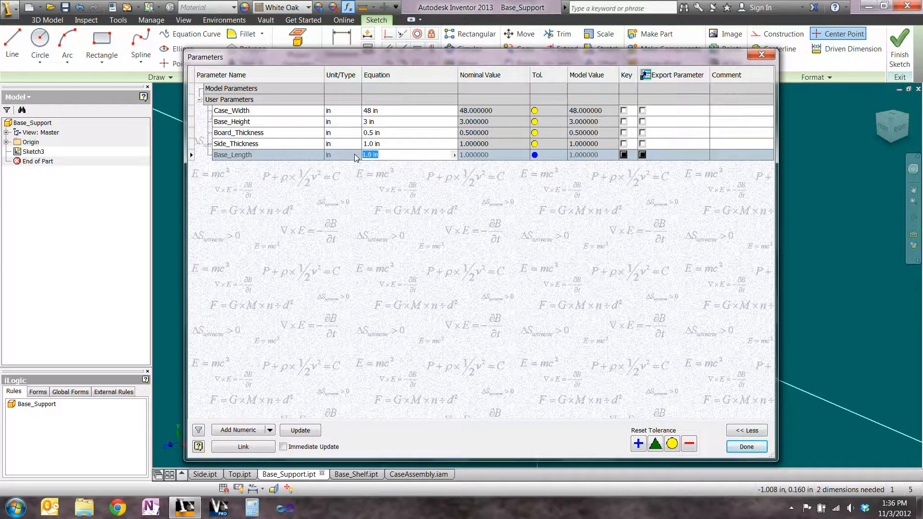
type("46")
key("Return")
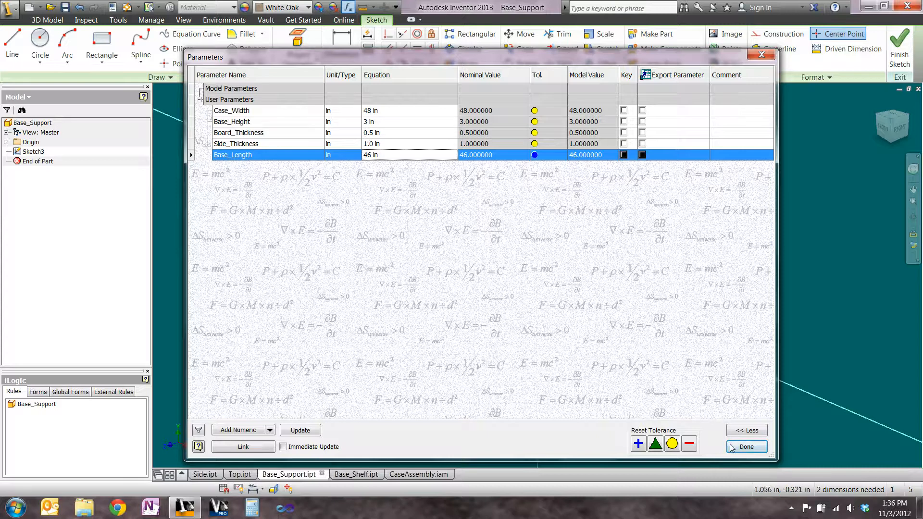
left_click(745, 446)
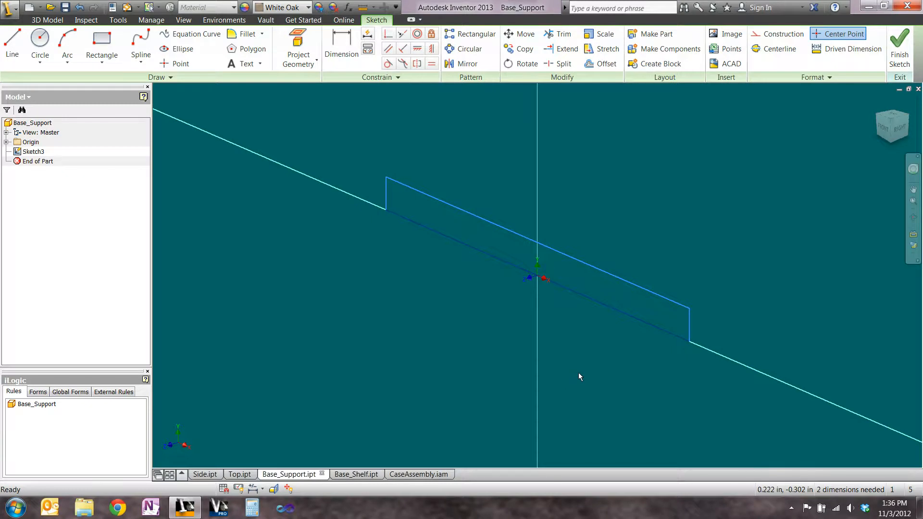
Dimension the rectangle's lower long edge with the Base_Length parameter
key("d")
left_click(584, 302)
left_click(569, 308)
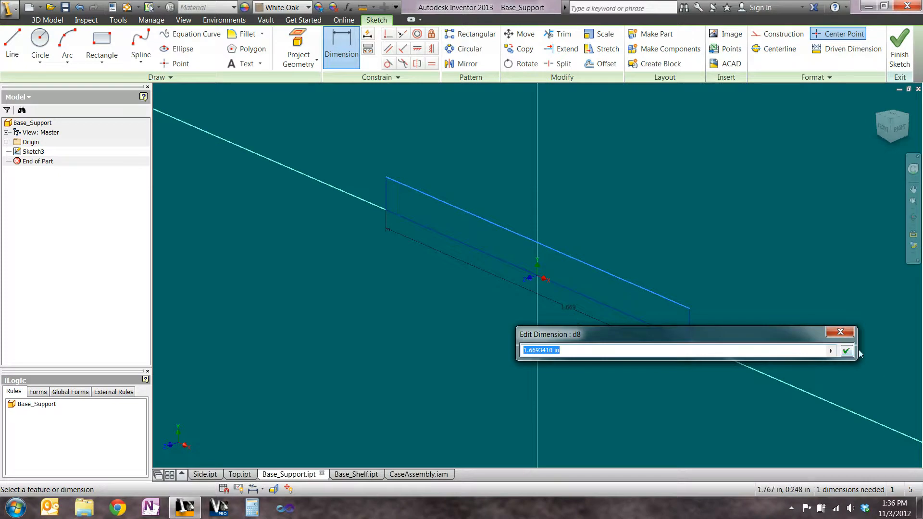
left_click(830, 350)
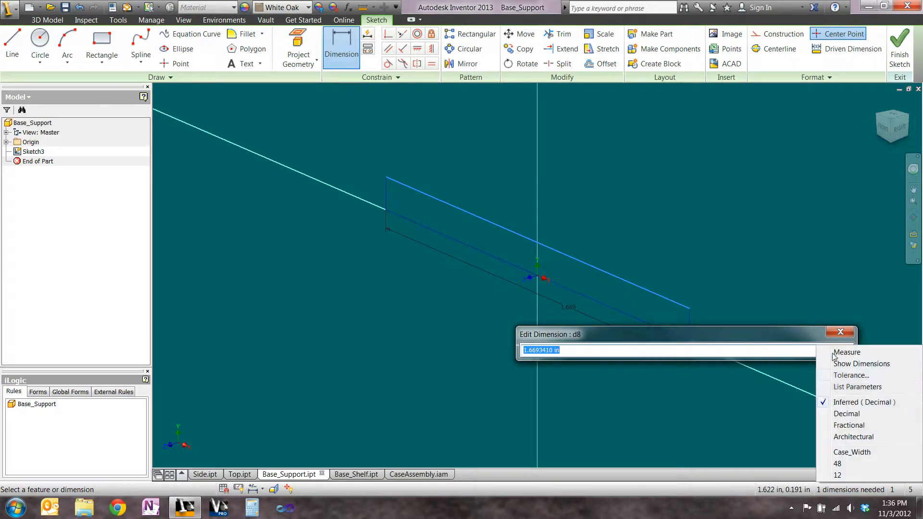
left_click(840, 387)
left_click(552, 389)
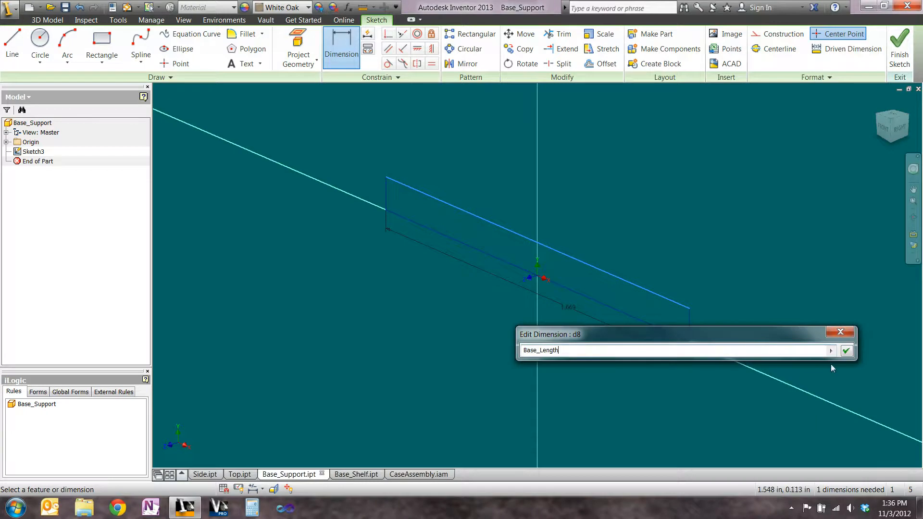
left_click(846, 350)
Dimension the rectangle's short vertical edge with the Base_Height parameter and finish the sketch
scroll(466, 281, "down", 4)
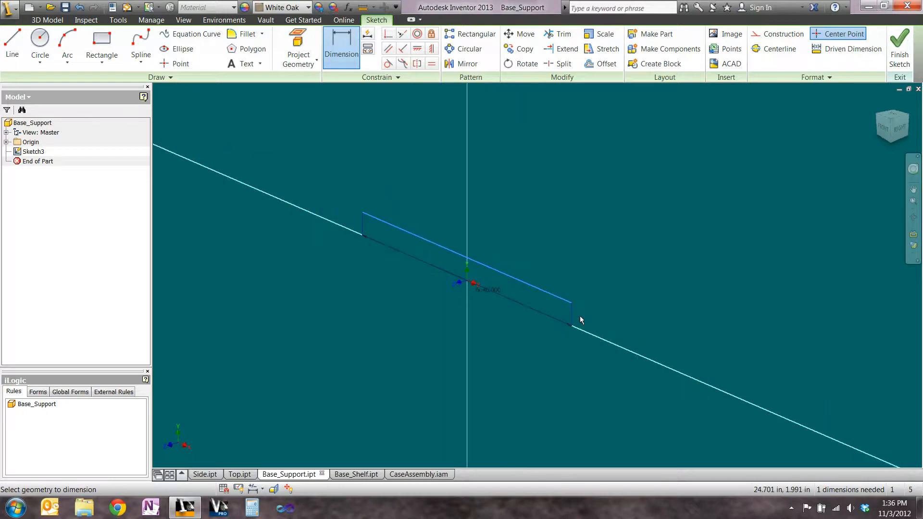
left_click(571, 314)
left_click(595, 322)
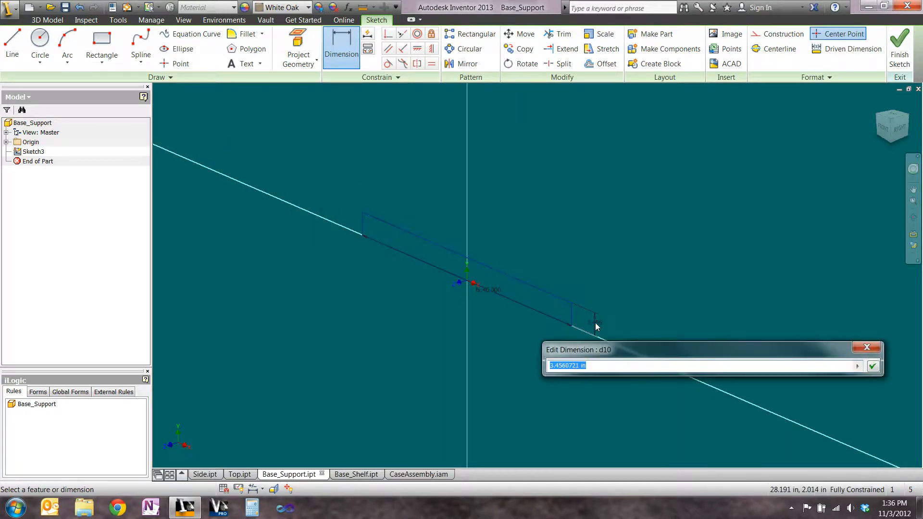
type("Base_Height")
key("Return")
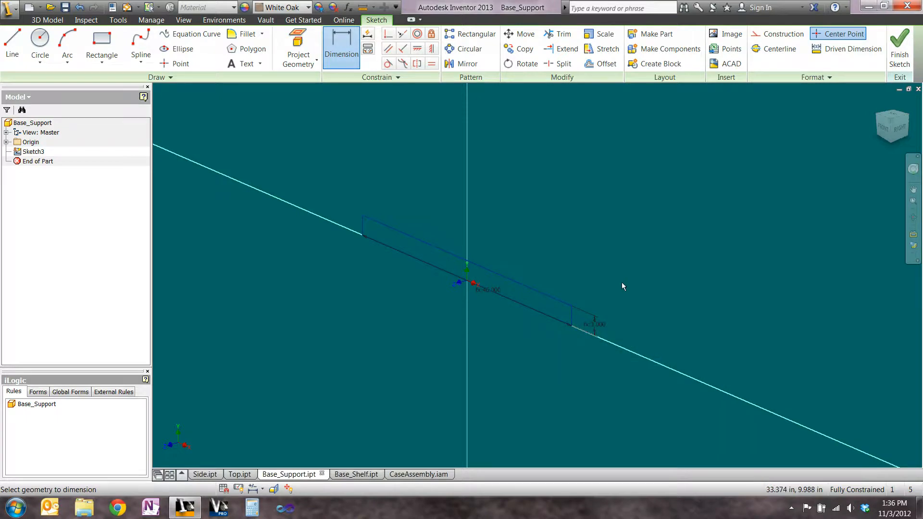
left_click(887, 53)
Extrude the base support rectangle by the Board_Thickness parameter in the default direction
key("e")
scroll(572, 330, "up", 3)
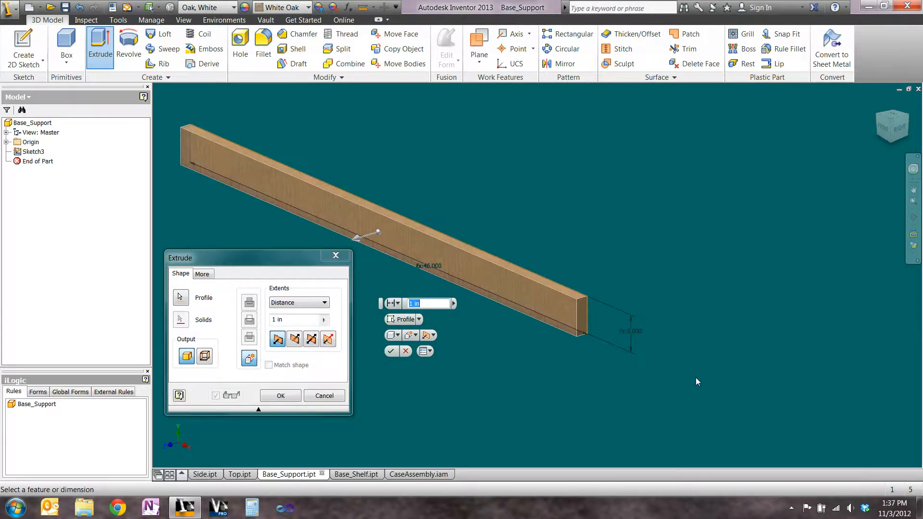
left_click(286, 320)
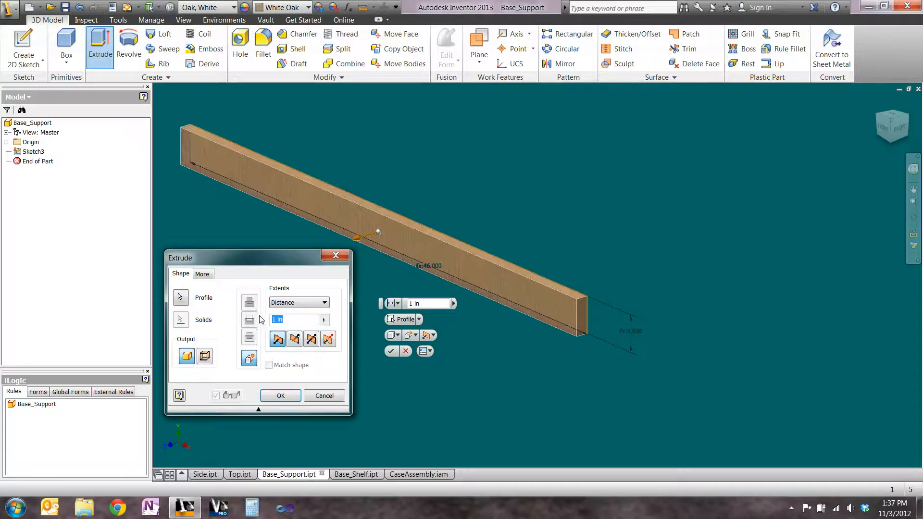
type("Bo")
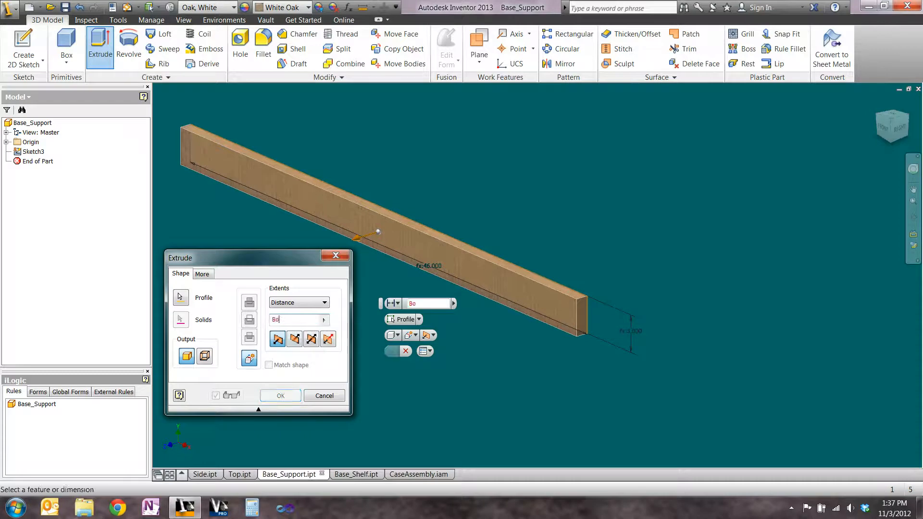
type("ard_Thickness")
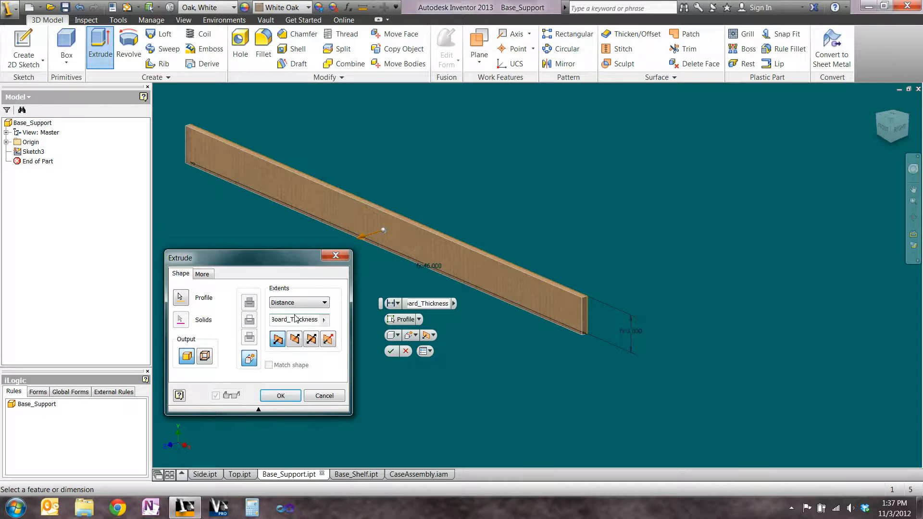
left_click(280, 395)
scroll(664, 378, "up", 5)
scroll(595, 361, "down", 3)
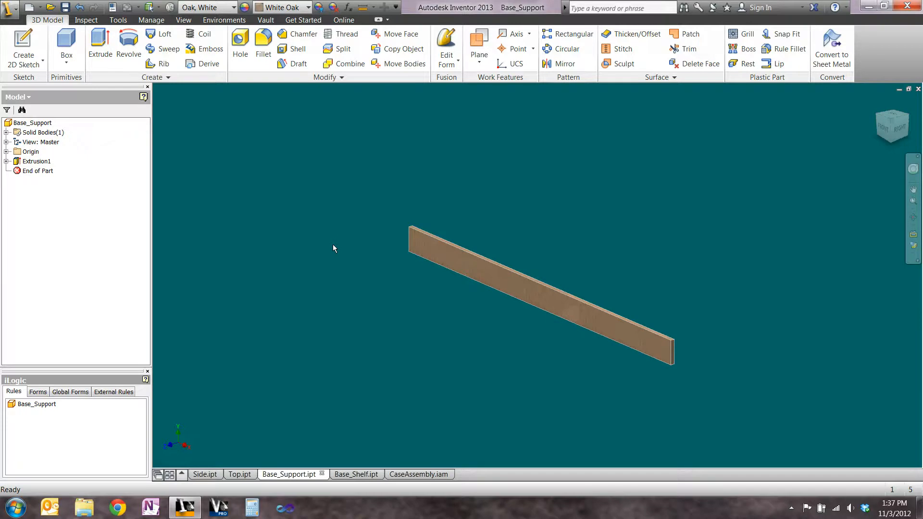
Add an iLogic rule named Dims to the Base_Support part
right_click(28, 404)
left_click(61, 411)
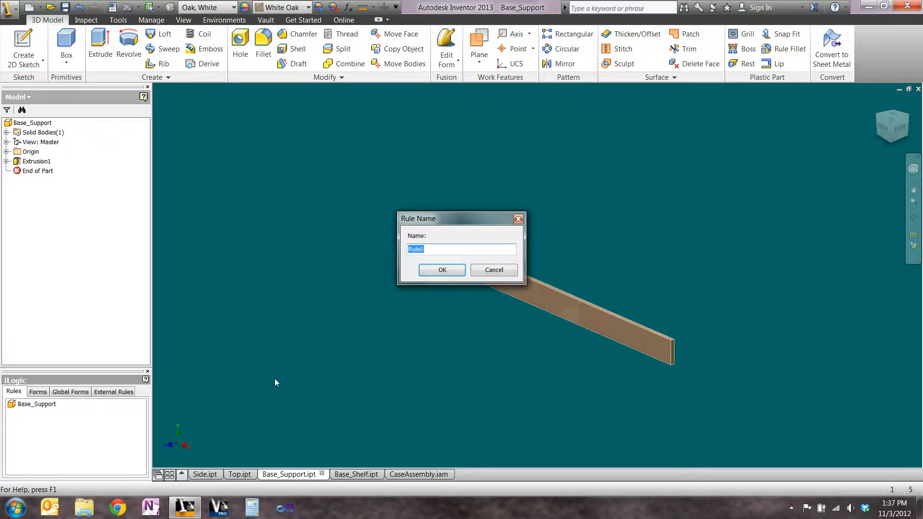
type("Dims")
key("Return")
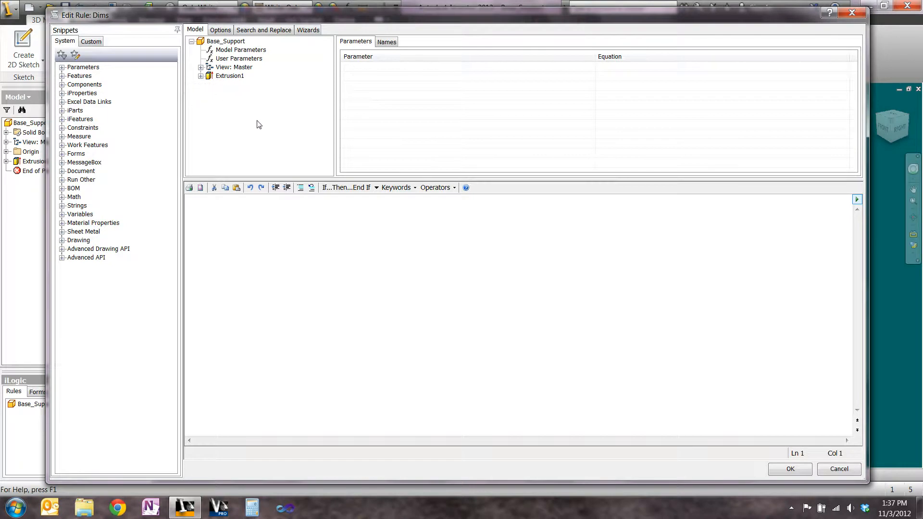
left_click_drag(262, 23, 268, 19)
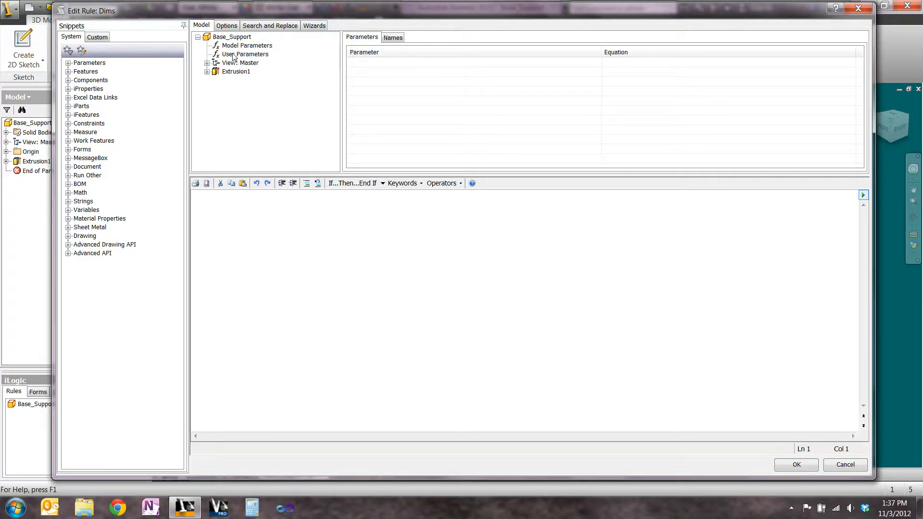
Write the Dims rule as Base_Length = Case_Width - (Side_Thickness * 2), using the part's user parameters, and save the rule
left_click(247, 56)
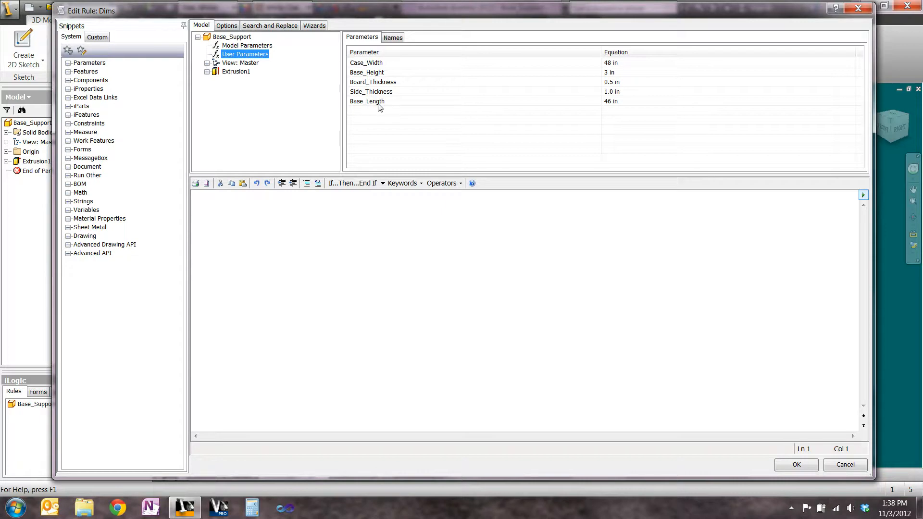
left_click(236, 207)
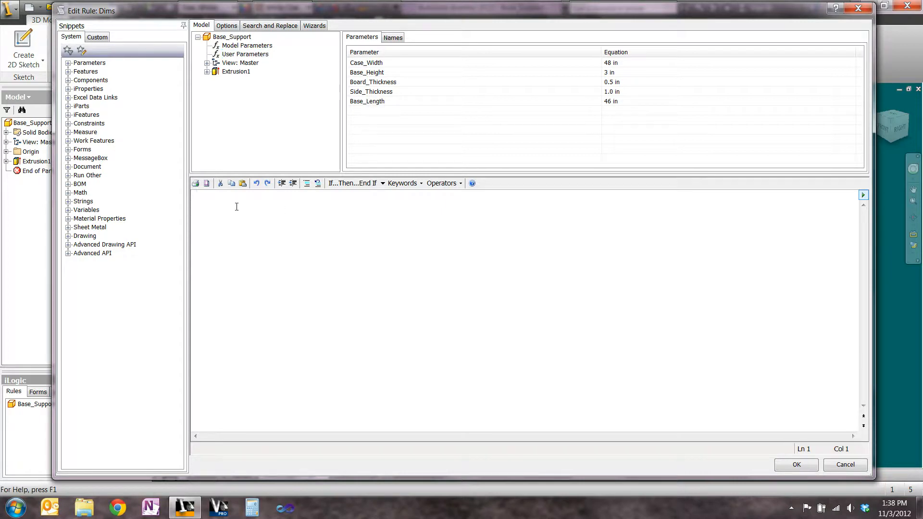
left_click(357, 104)
double_click(357, 104)
left_click(377, 65)
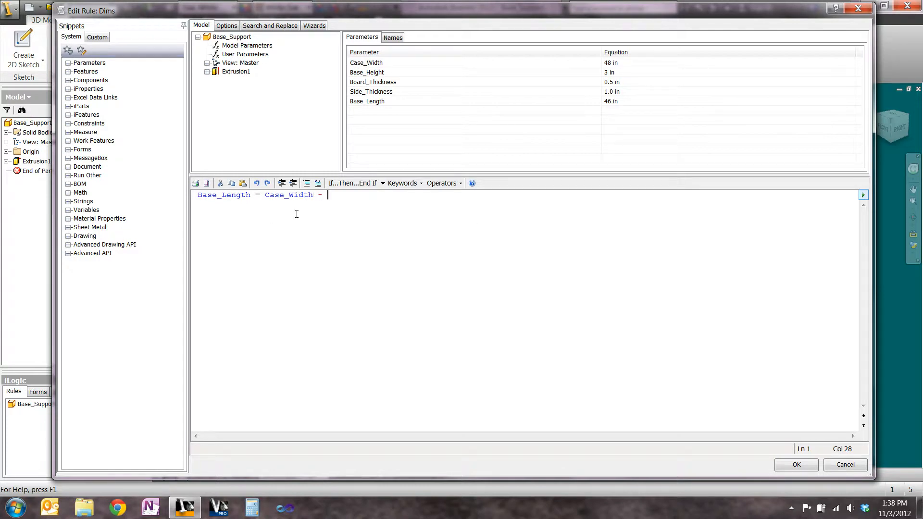
type("- (")
double_click(380, 92)
type("* 2)")
left_click(796, 464)
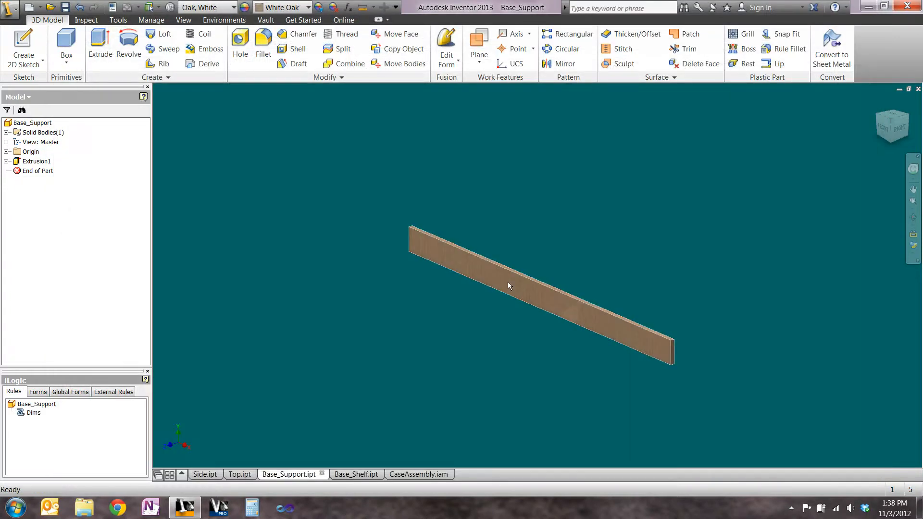
Set the Base_Support part's Side_Thickness user parameter to 0.75 in
left_click(348, 7)
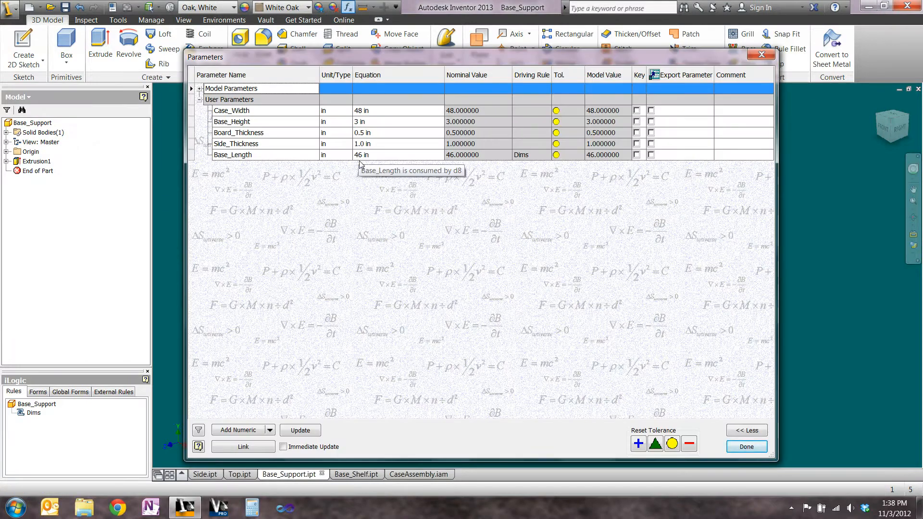
left_click(380, 144)
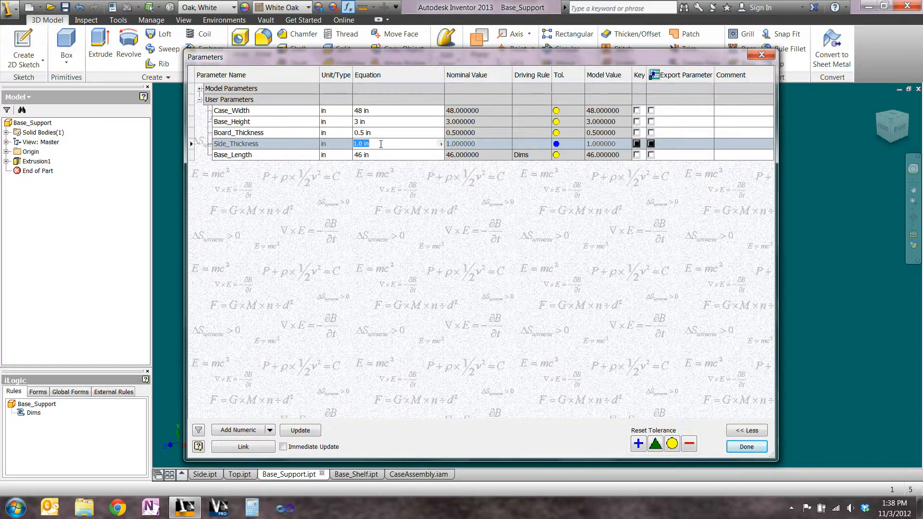
type(".75")
key("Return")
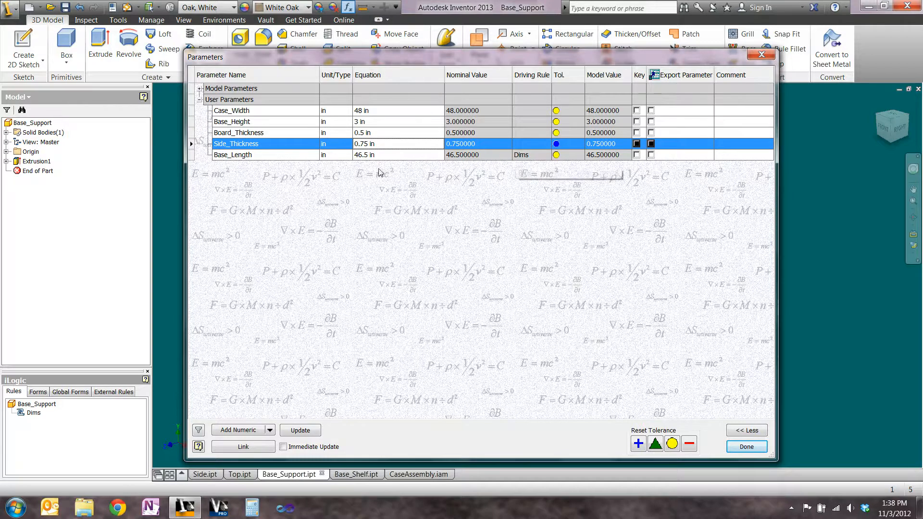
left_click(390, 155)
type("42")
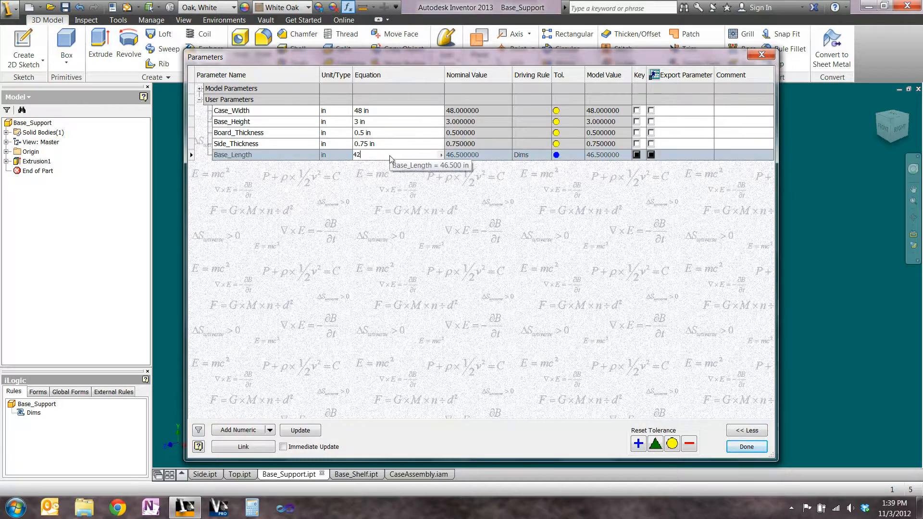
key("Escape")
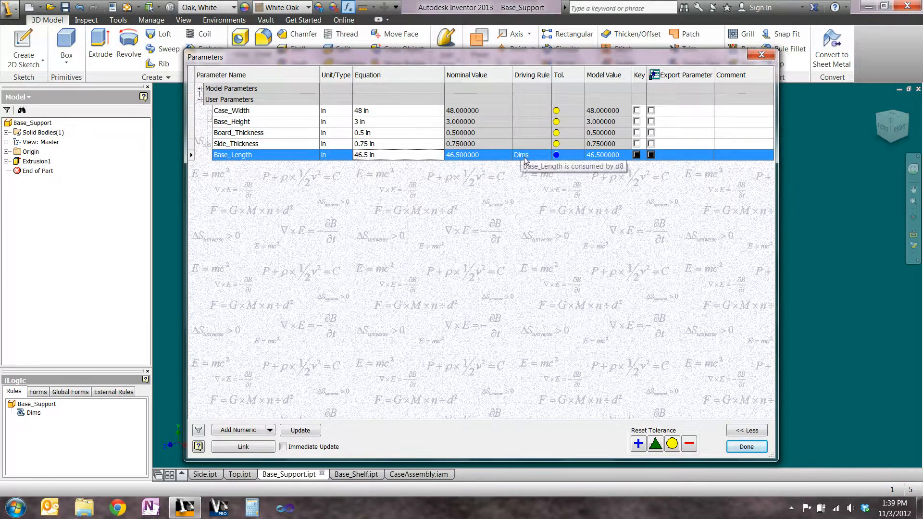
Close the parameters, then update the Base_Support part to the new side thickness and save it
left_click(738, 447)
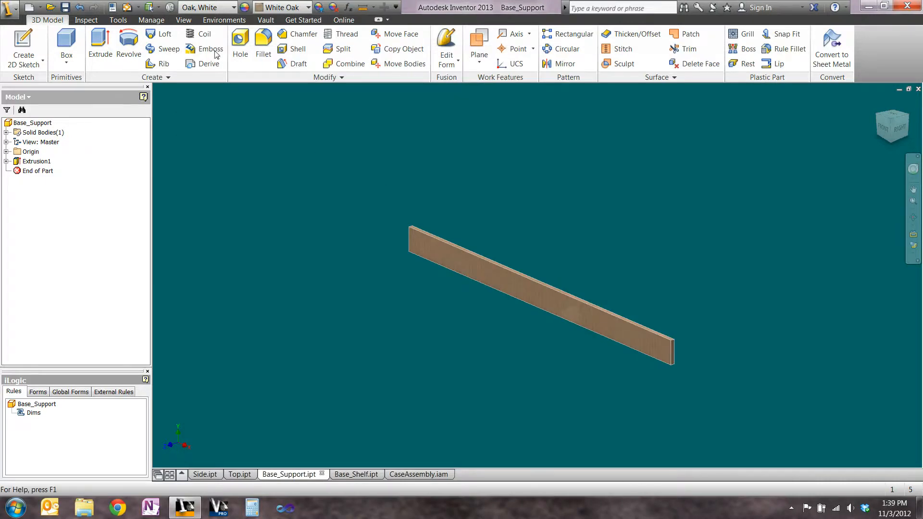
left_click(127, 7)
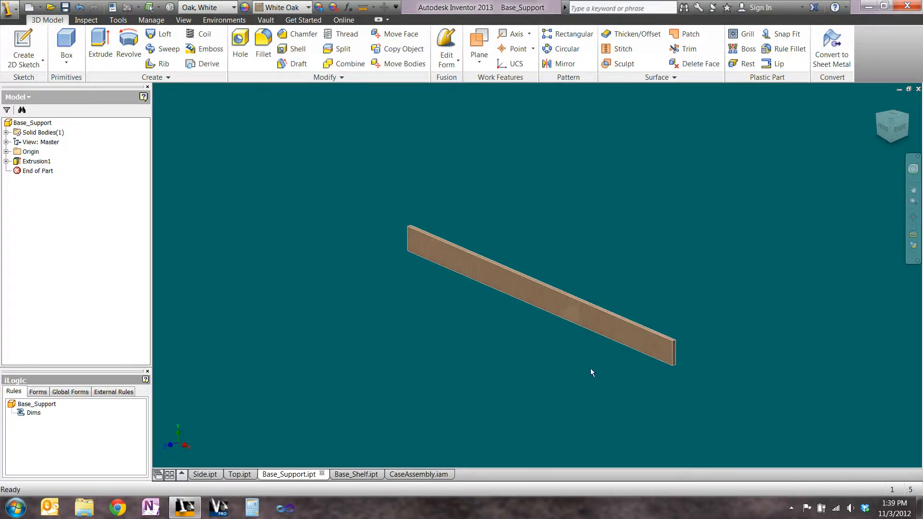
scroll(586, 347, "up", 3)
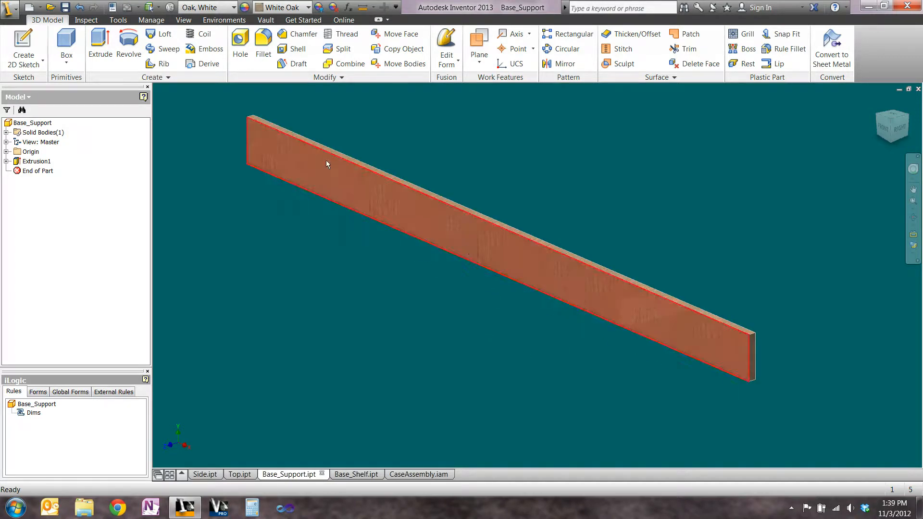
left_click(65, 7)
In the Base_Shelf part, sketch a two-point rectangle about 1.69 in long on the horizontal origin plane
left_click(355, 474)
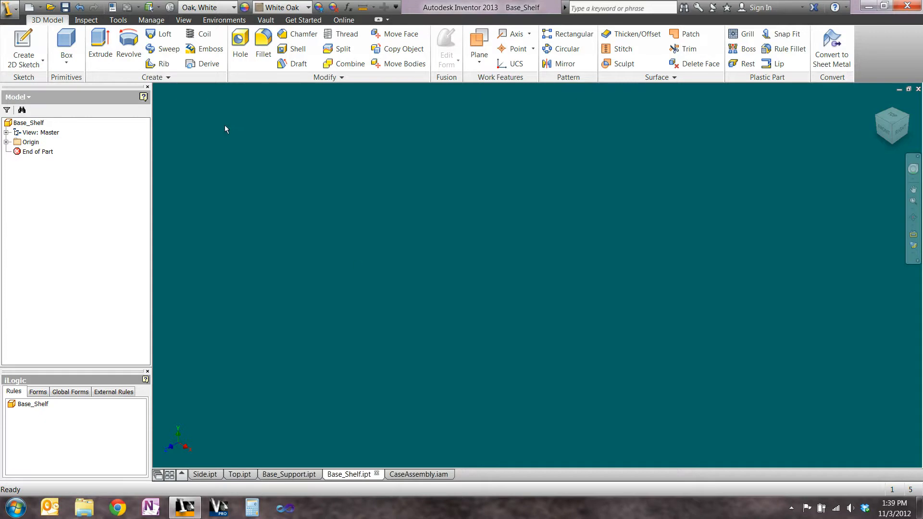
key("s")
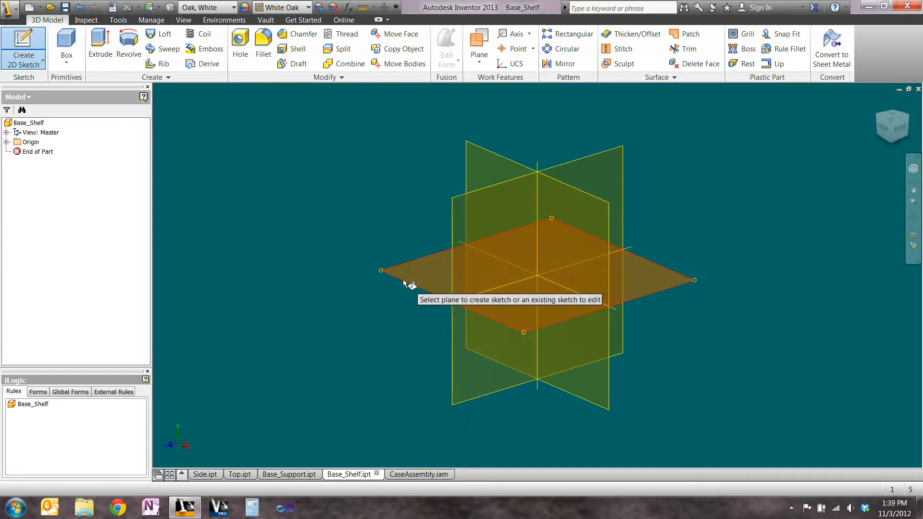
left_click(403, 280)
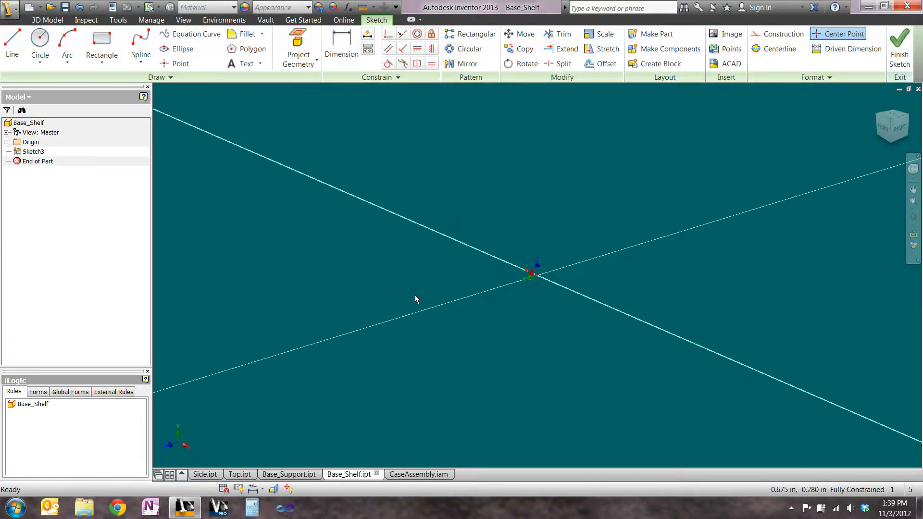
left_click(106, 40)
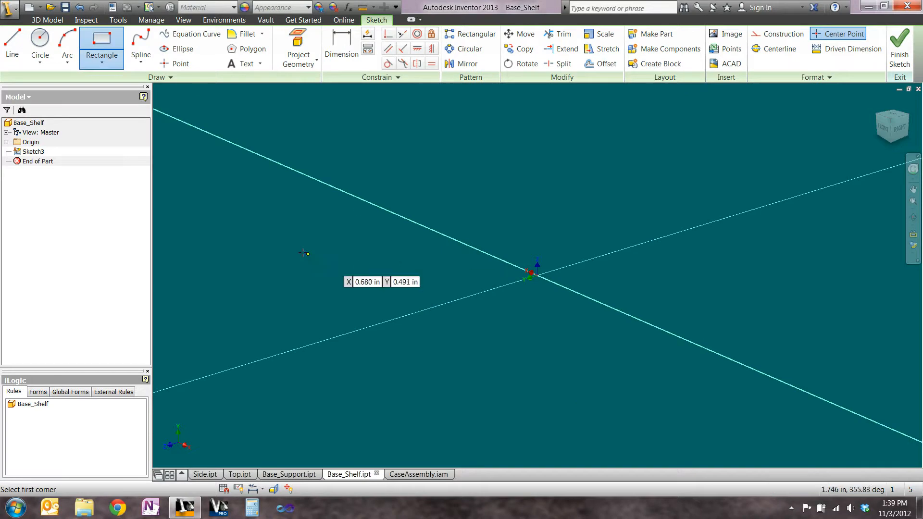
left_click(271, 252)
left_click(662, 361)
right_click(589, 211)
left_click(609, 207)
Constrain the midpoint of the rectangle's rear long edge coincident with the sketch origin
left_click(388, 34)
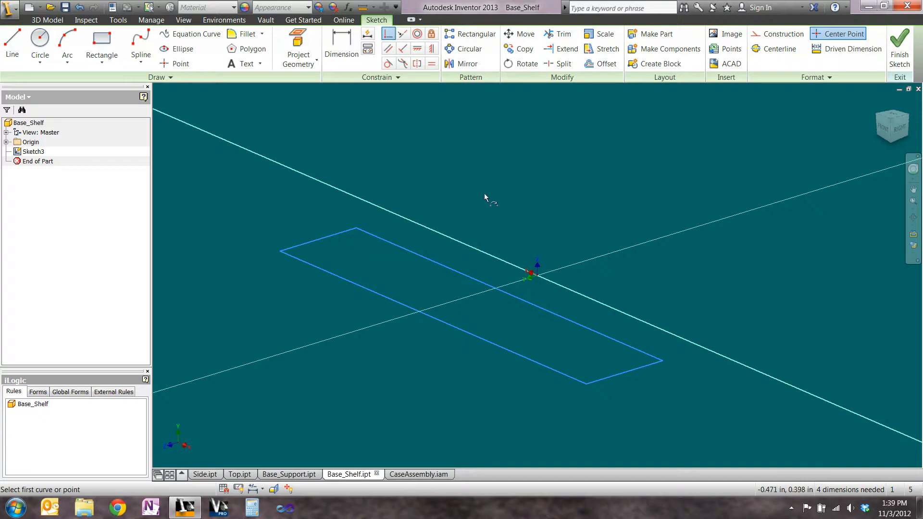
left_click(510, 294)
left_click(533, 281)
right_click(573, 215)
left_click(605, 240)
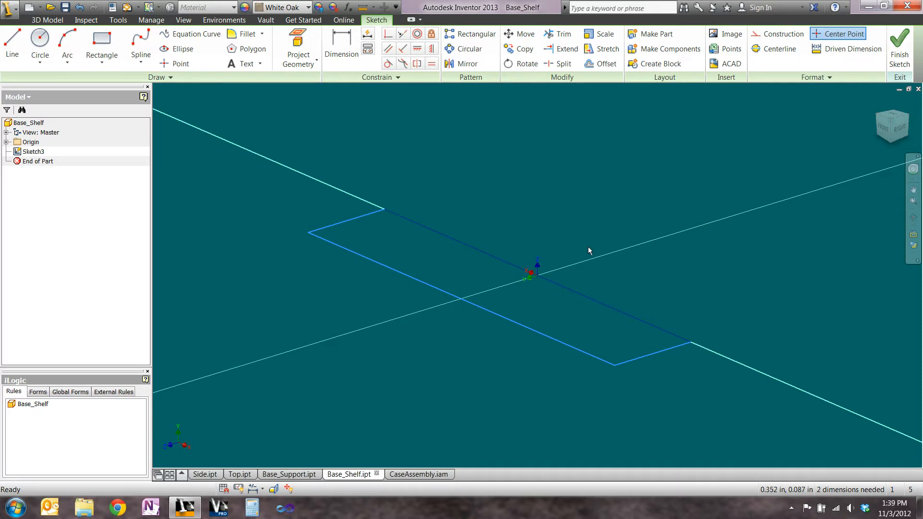
Review the part's user parameters and dimension the rectangle's long edge through the origin, accepting the drawn length
left_click(348, 8)
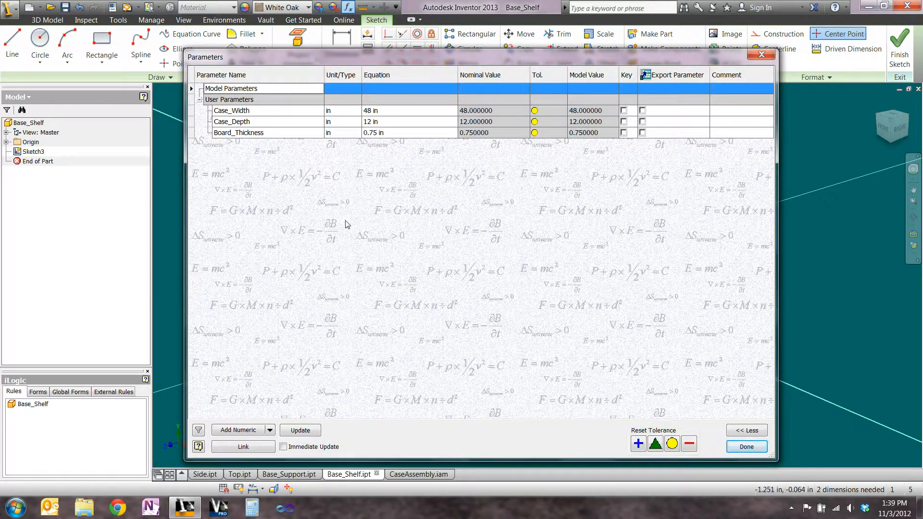
left_click(746, 446)
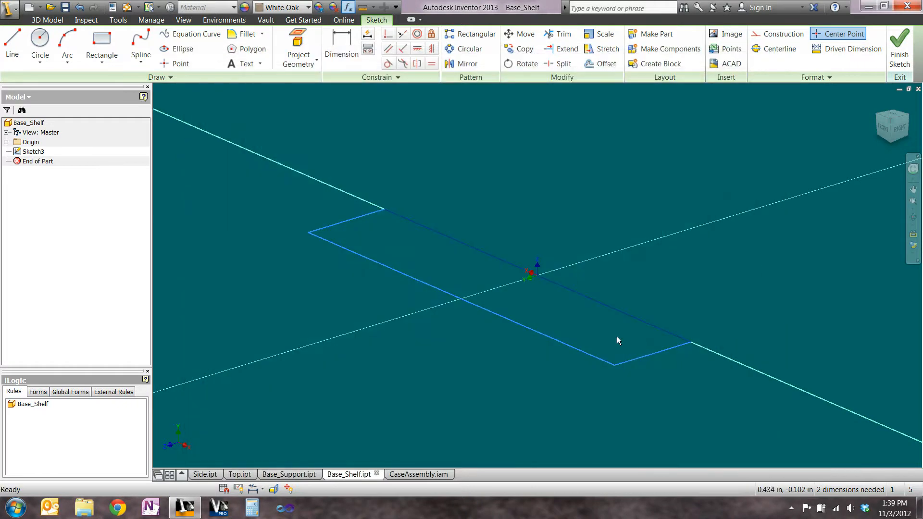
key("d")
left_click(501, 257)
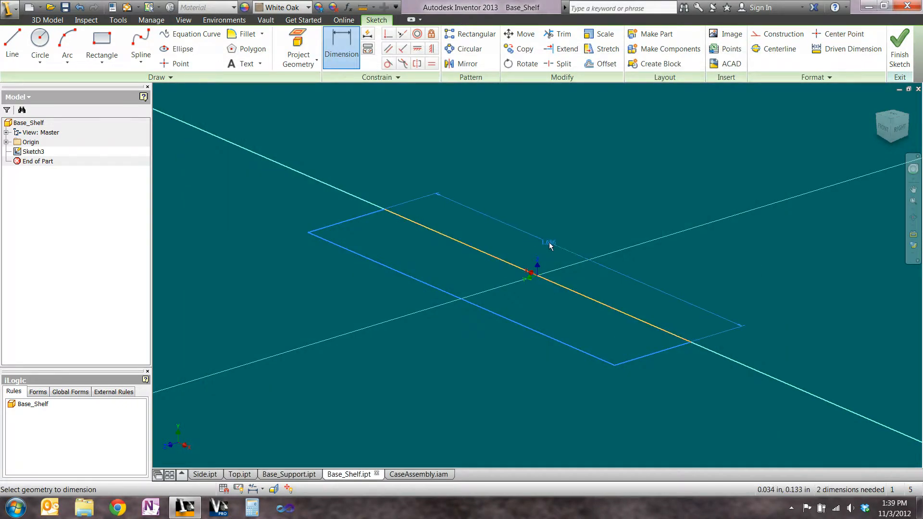
left_click(547, 242)
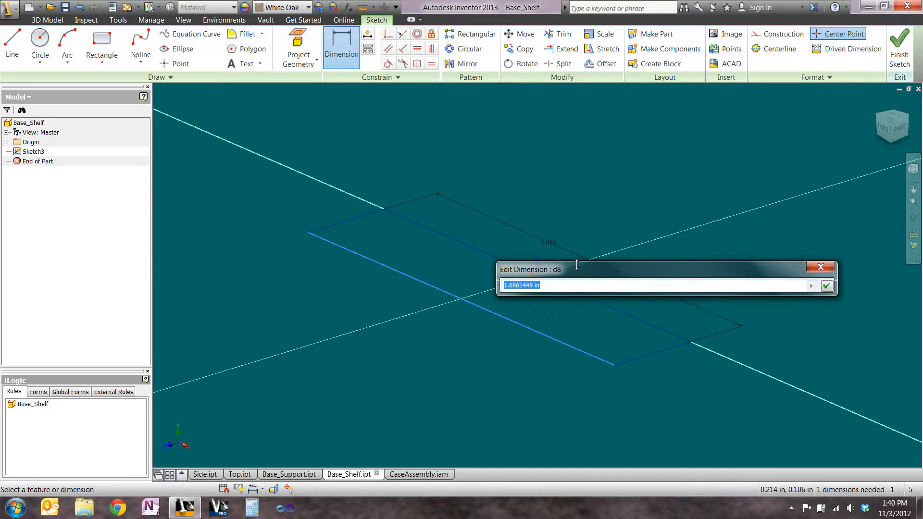
left_click(826, 286)
Add a numeric user parameter named Shelf_Length to the Base_Shelf part
left_click(347, 7)
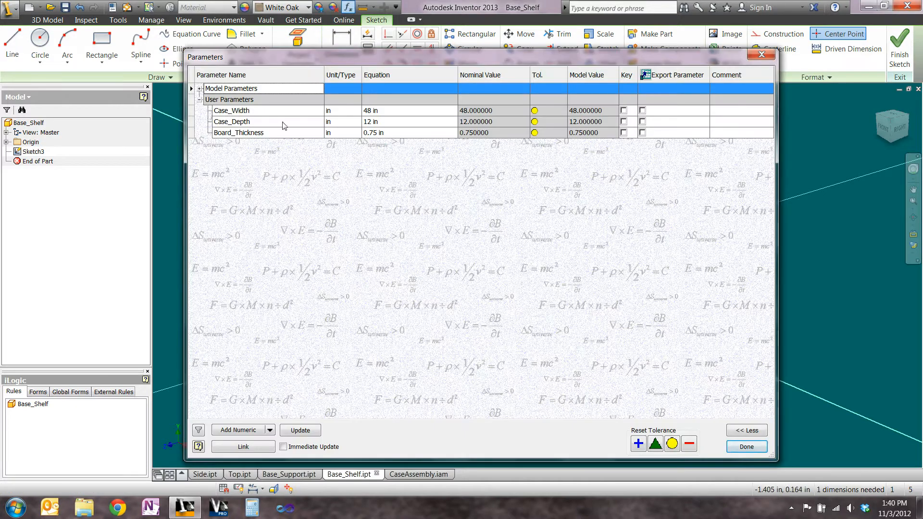
left_click(237, 431)
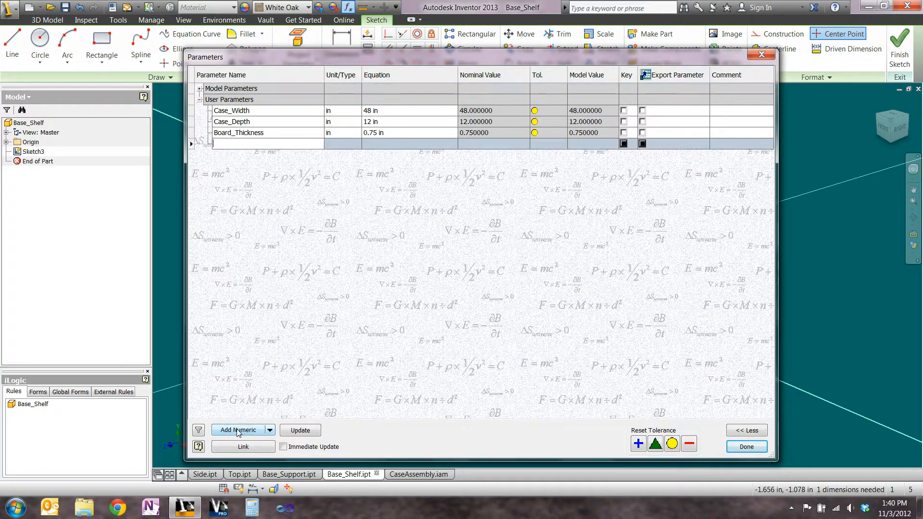
type("Shelf_Length")
key("Return")
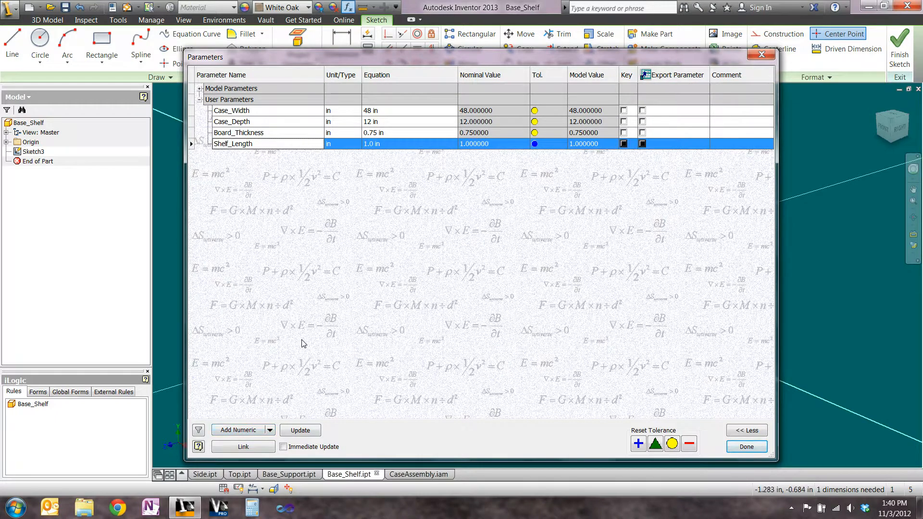
left_click(747, 446)
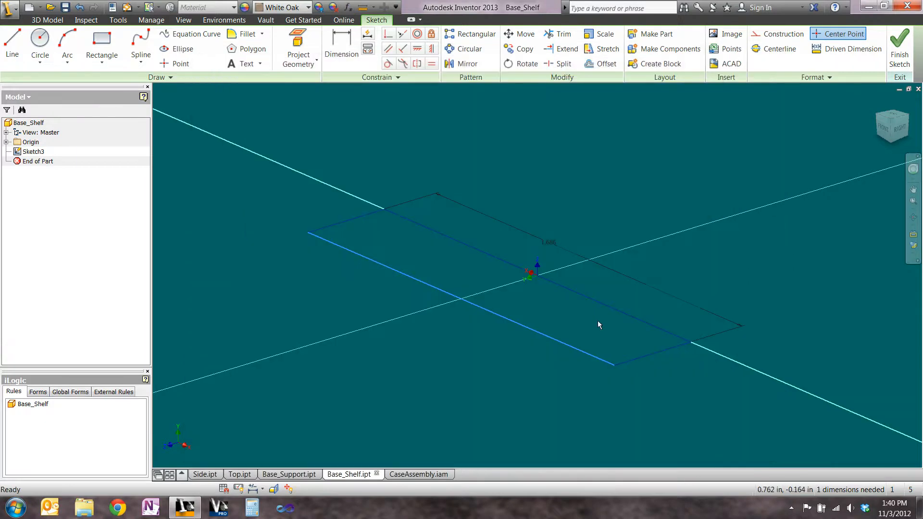
Add an iLogic rule named Dims to the Base_Shelf part
right_click(32, 406)
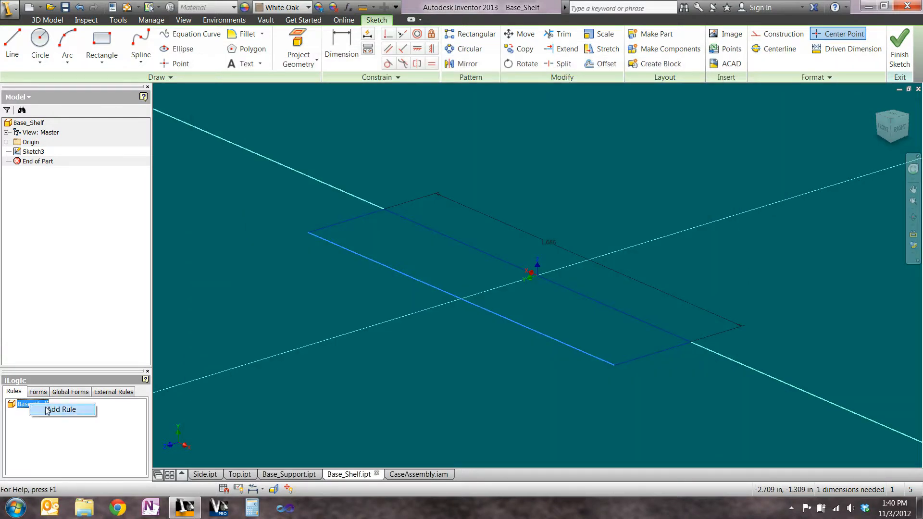
left_click(51, 409)
type("Dims")
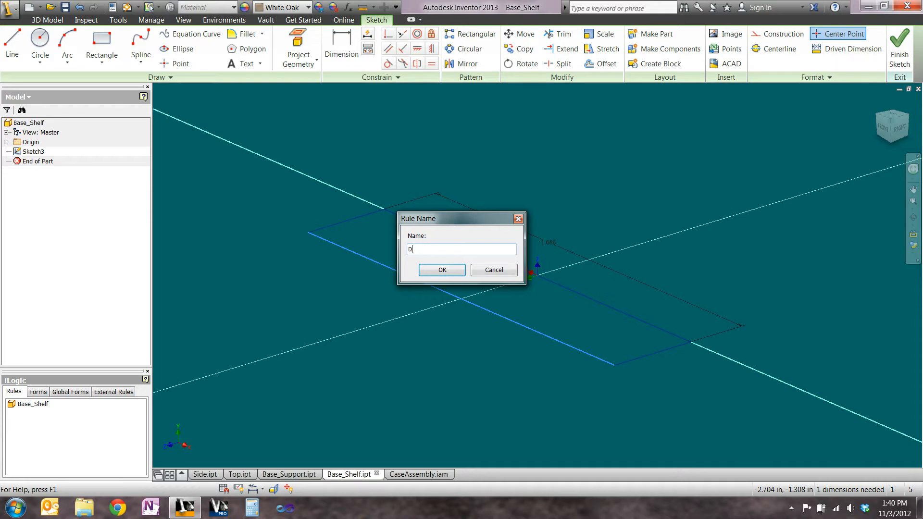
key("Return")
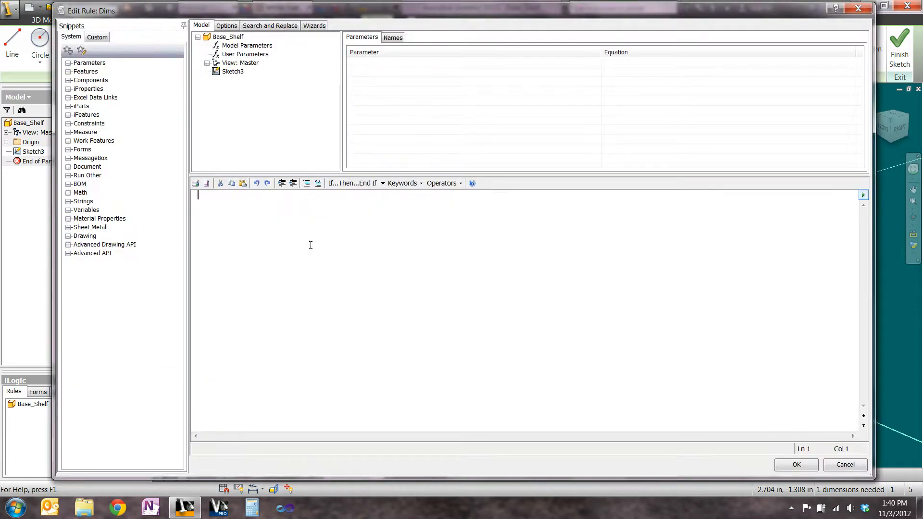
Write the Dims rule as Shelf_Length = Case_Width - (Board_Thickness * 2), using the part's user parameters, and save the rule
left_click(237, 55)
left_click(364, 92)
double_click(364, 92)
type("=")
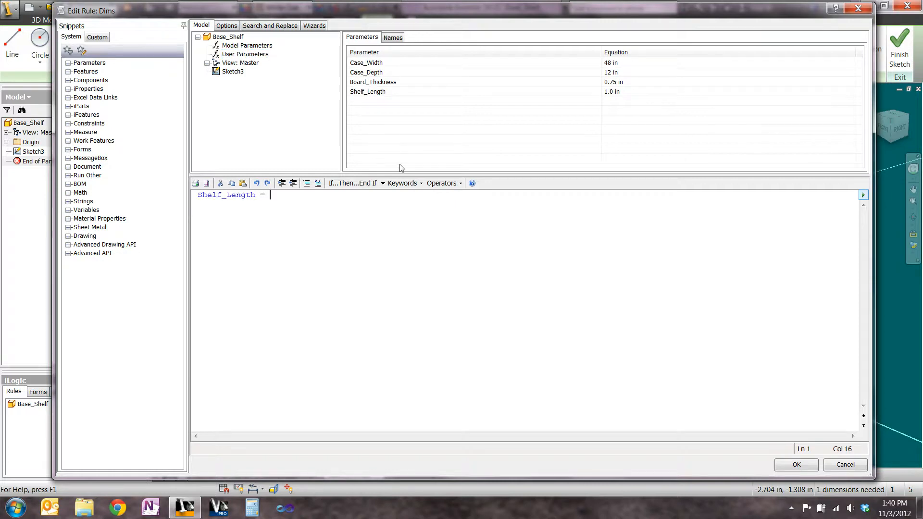
double_click(366, 62)
type("- (")
left_click(373, 83)
double_click(372, 83)
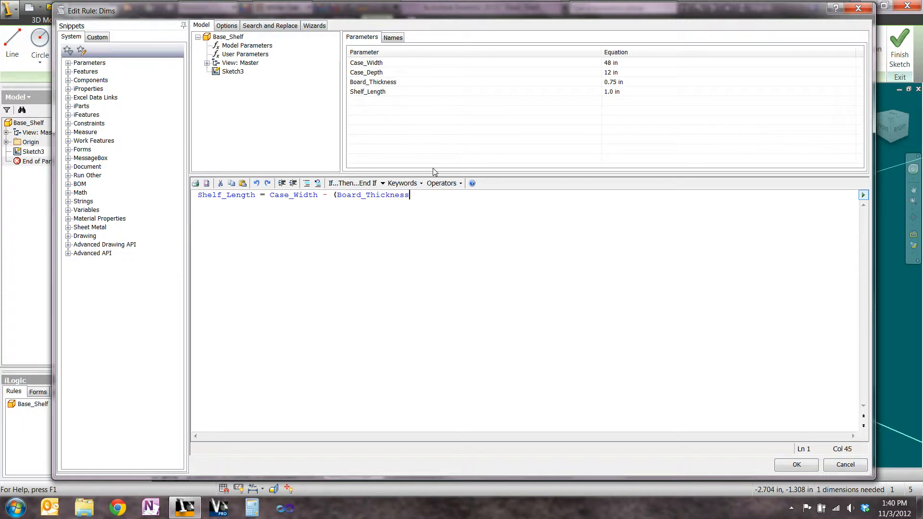
type("* 2)")
left_click(793, 465)
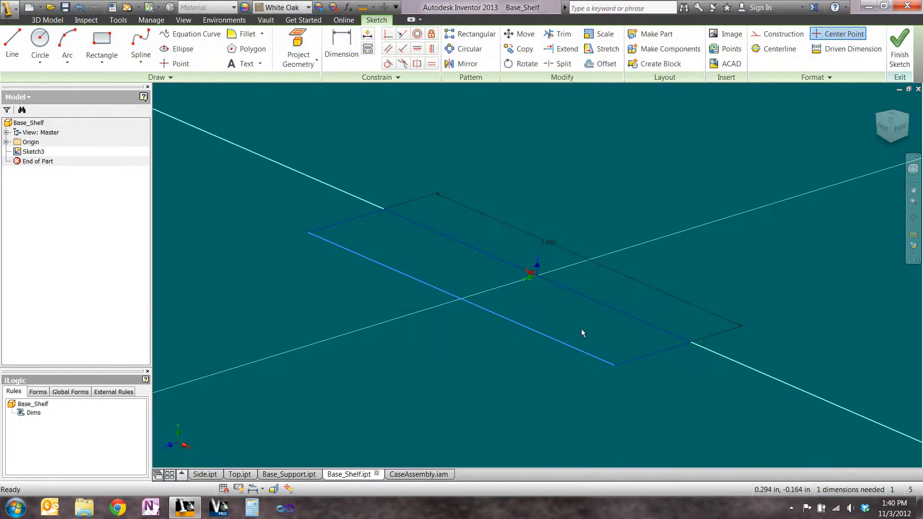
Set the rectangle's long edge dimension to the Shelf_Length parameter
double_click(548, 243)
left_click(806, 284)
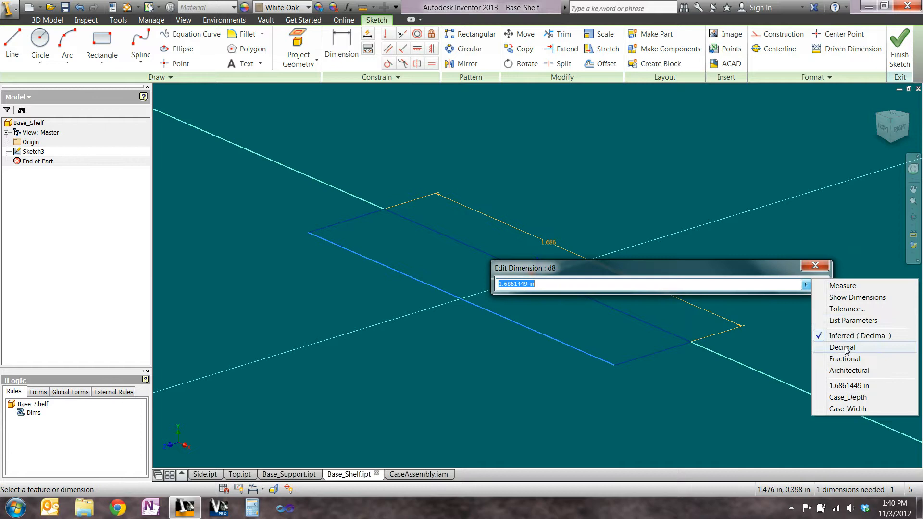
left_click(851, 321)
left_click(519, 337)
left_click(821, 284)
scroll(534, 295, "up", 5)
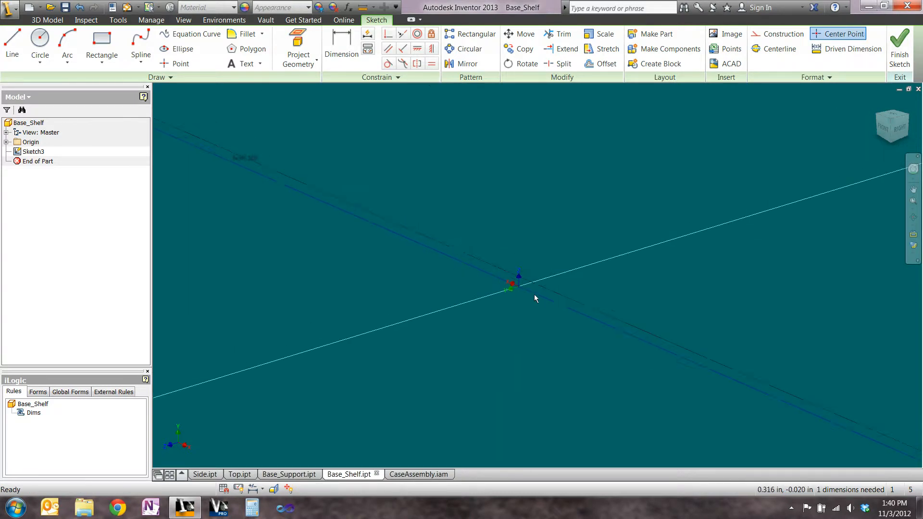
scroll(556, 263, "up", 3)
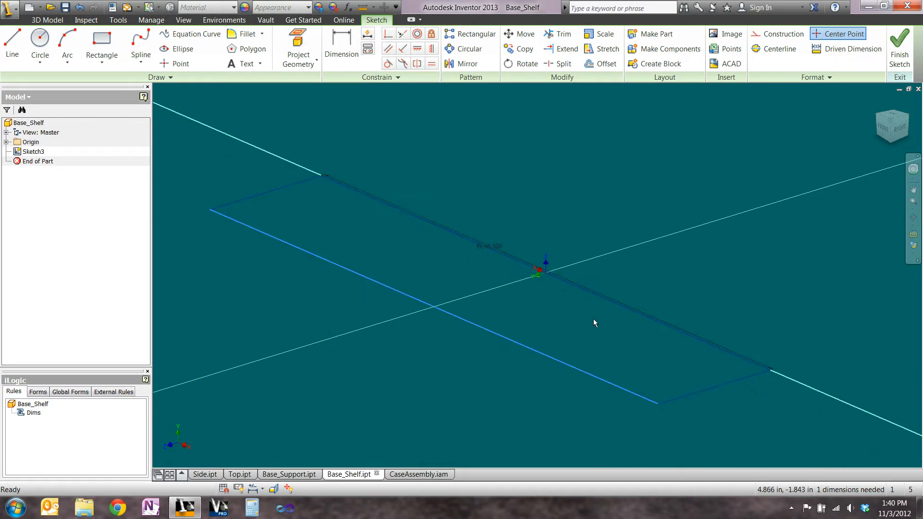
Dimension the rectangle's short edge with the Case_Depth parameter and finish the sketch
key("d")
left_click(706, 394)
left_click(727, 397)
type("Casee")
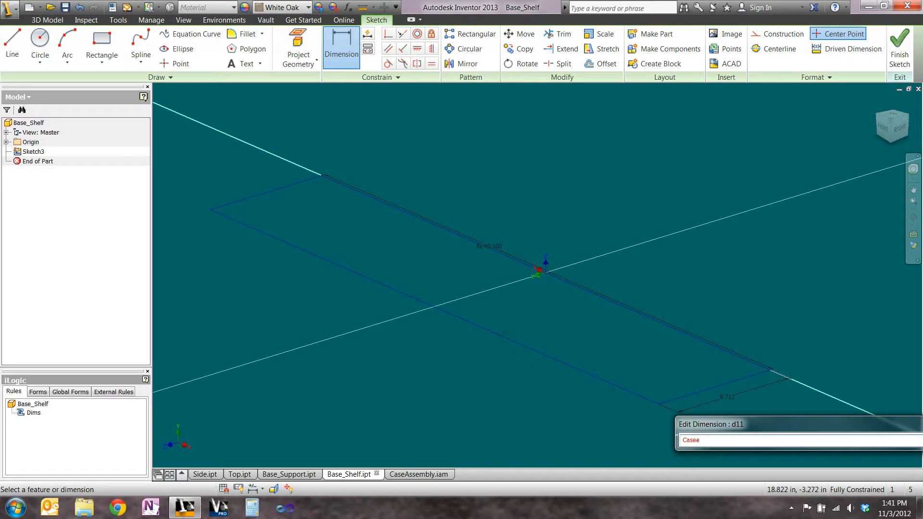
key("BackSpace")
type("_Depth")
key("Return")
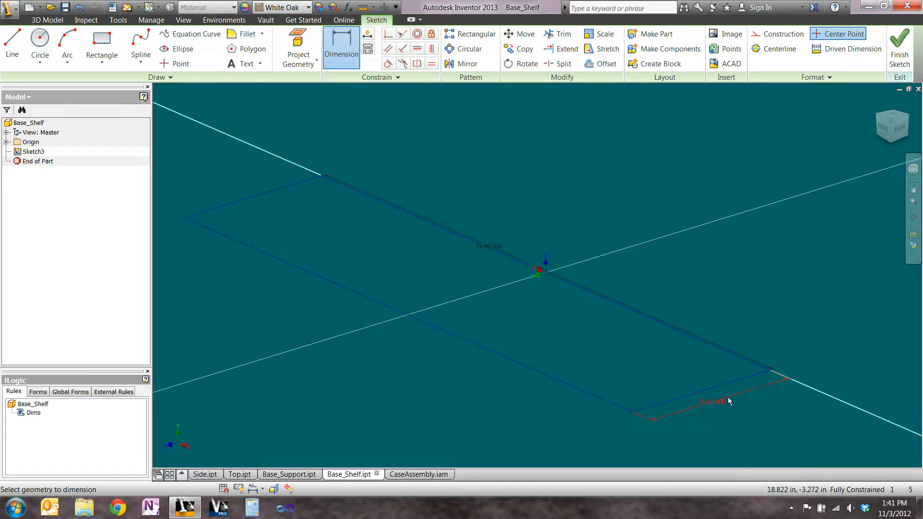
scroll(581, 281, "down", 3)
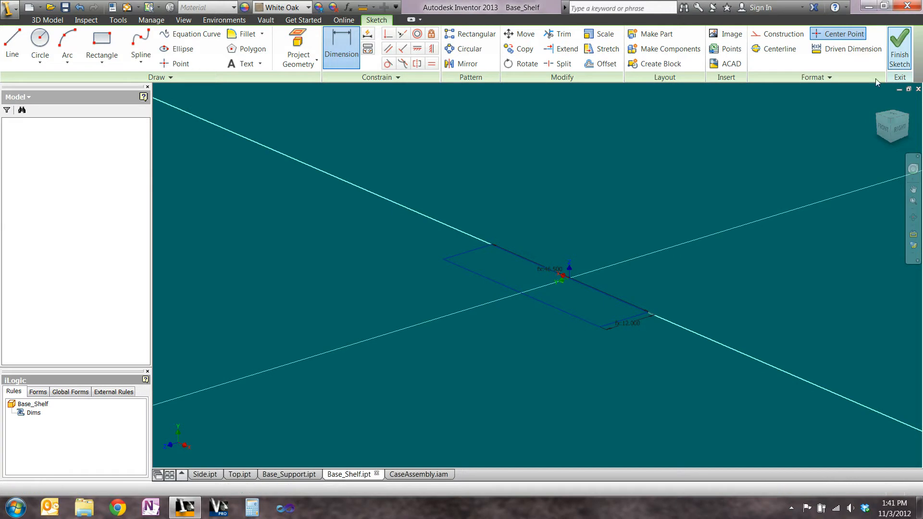
left_click(900, 41)
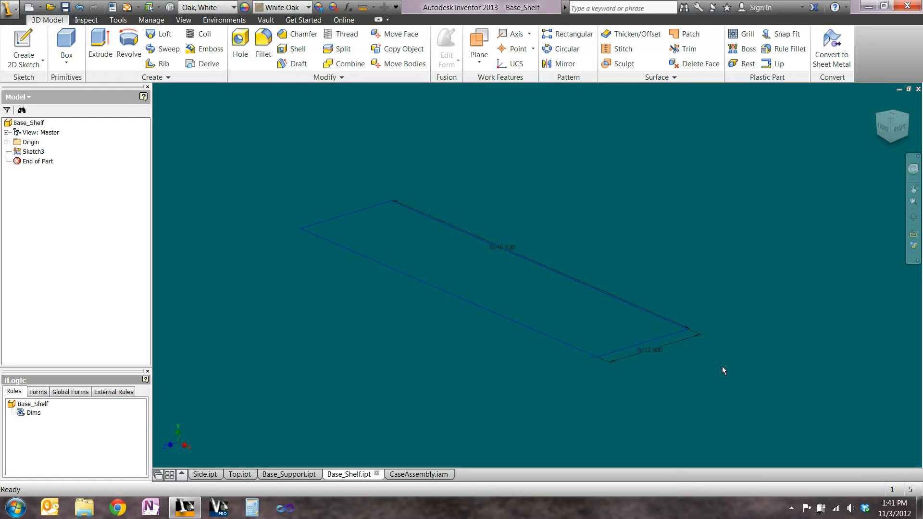
Extrude the base shelf rectangle downward by the Board_Thickness parameter
key("e")
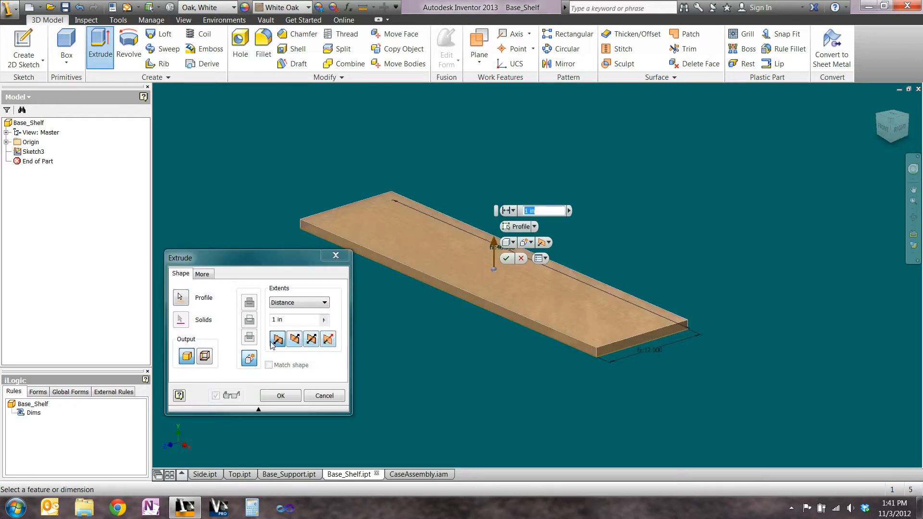
left_click(294, 339)
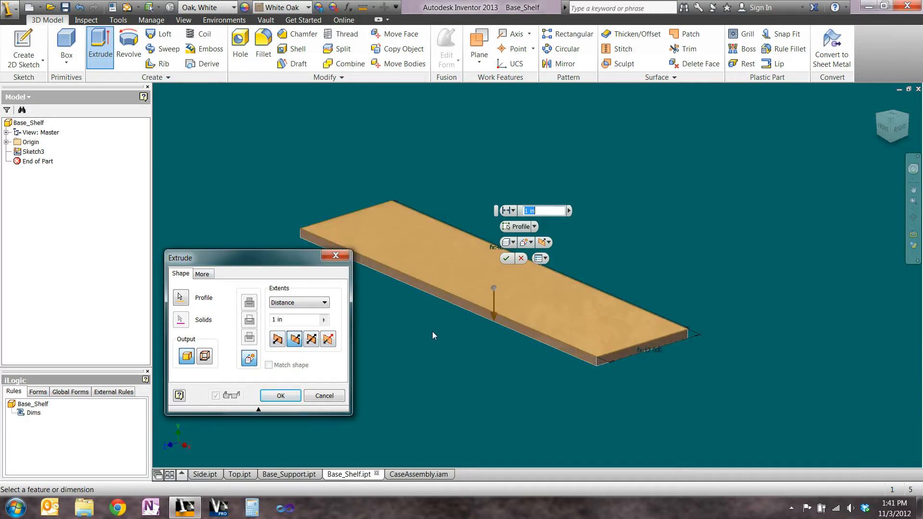
left_click_drag(291, 320, 247, 310)
type("Board+")
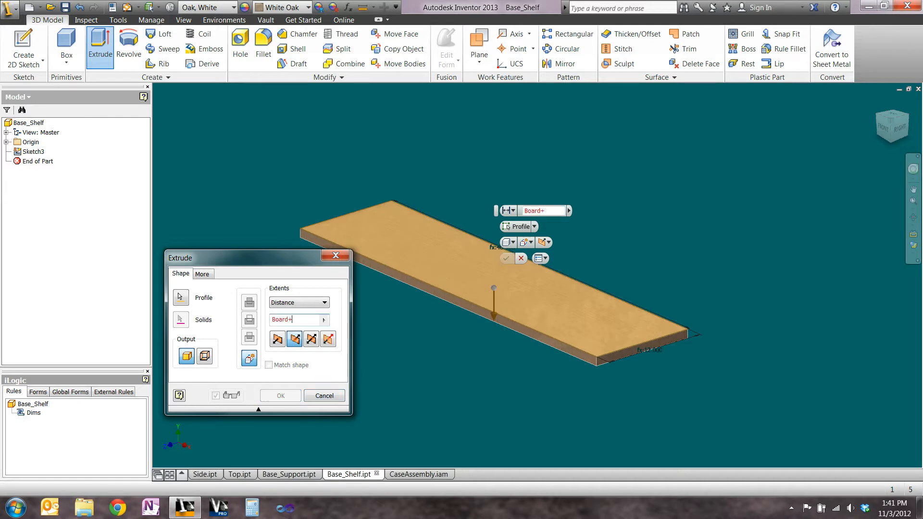
key("BackSpace")
type("_Thickness")
key("Return")
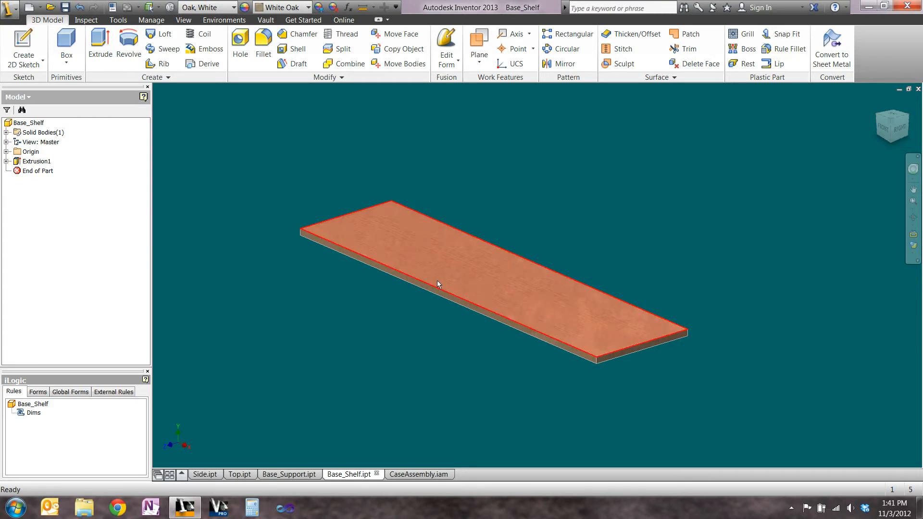
mouse_move(436, 283)
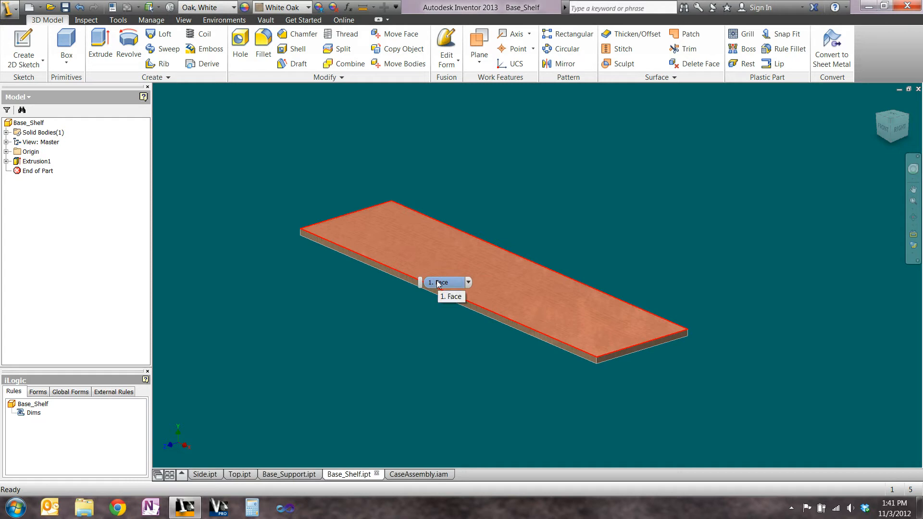